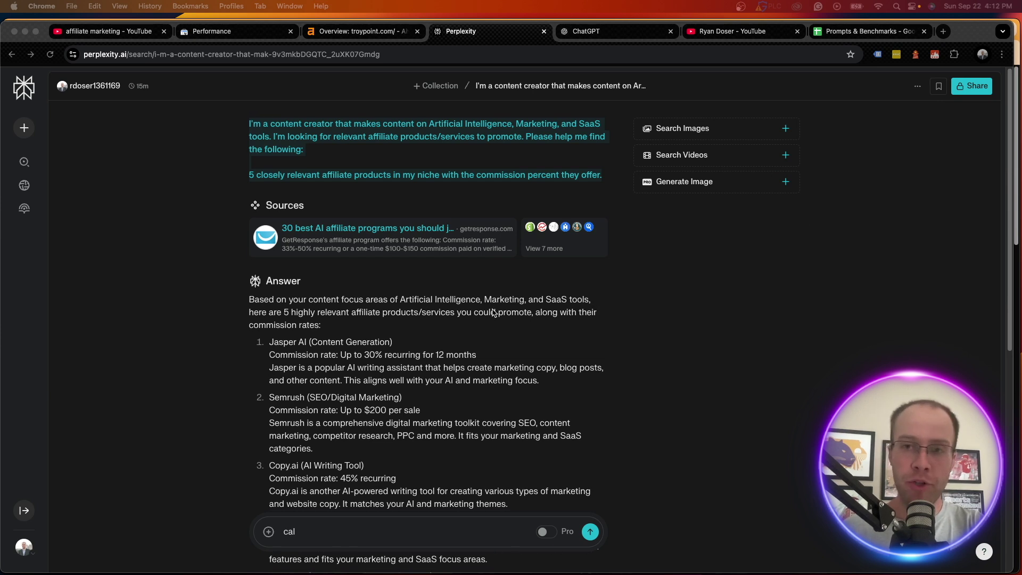
# Step: Copy the Affiliate Marketing Ideas (Perplexity) prompt from cell B52 of the Prompts & Benchmarks sheet
pyautogui.scroll(-3, 494, 313)
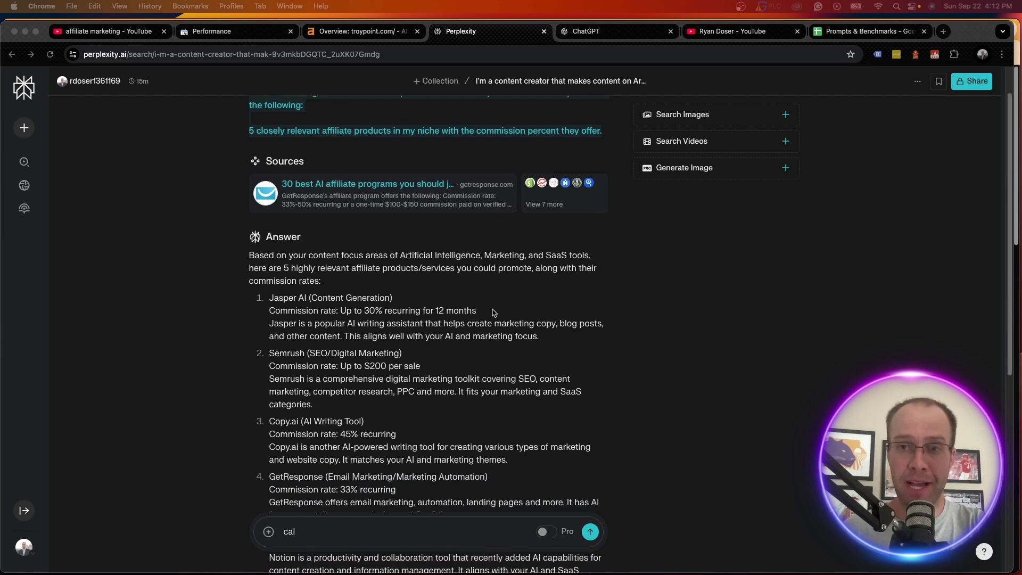
pyautogui.scroll(-3, 494, 313)
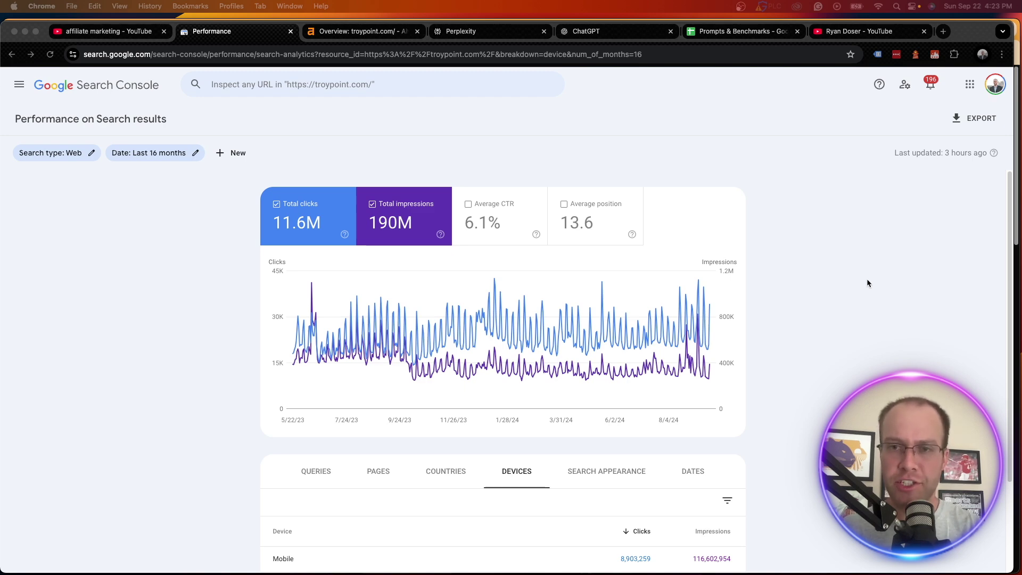
pyautogui.click(481, 31)
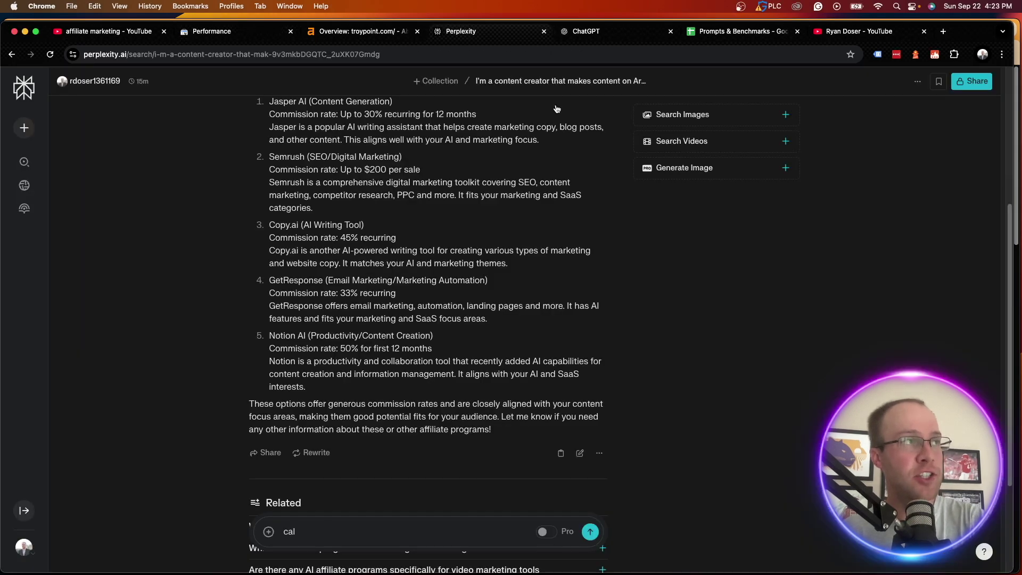
pyautogui.scroll(10, 751, 246)
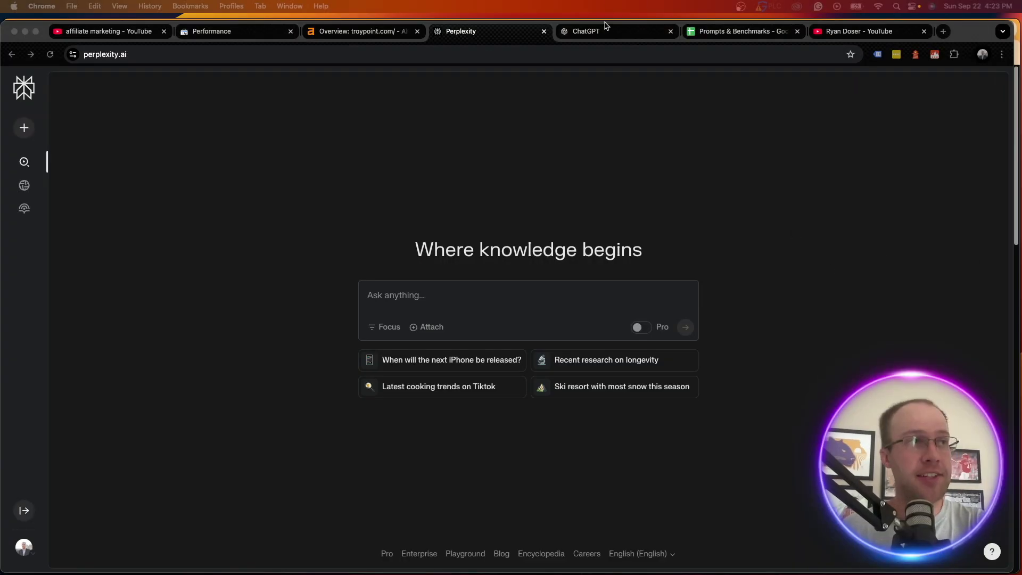
pyautogui.click(604, 33)
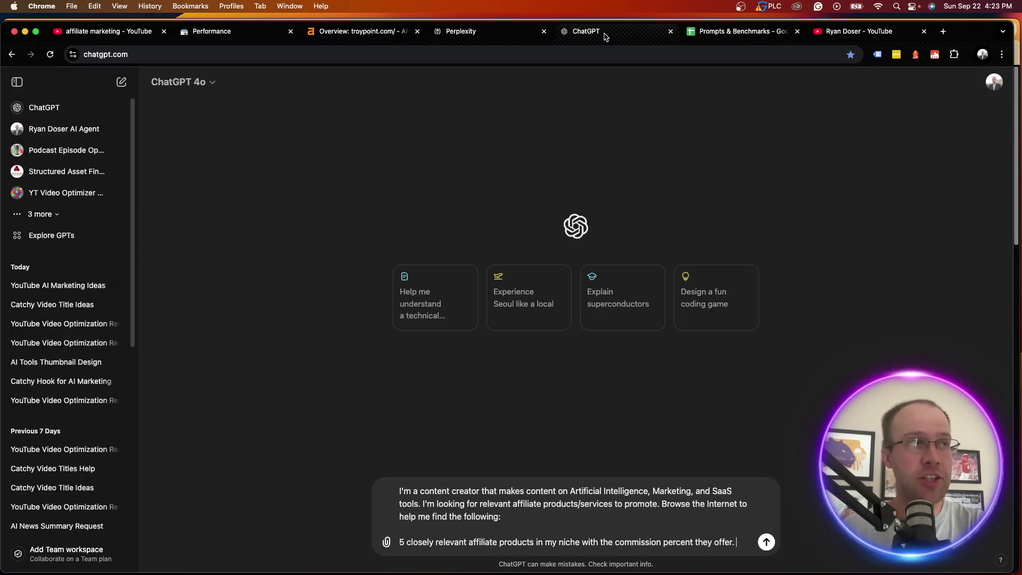
pyautogui.click(699, 33)
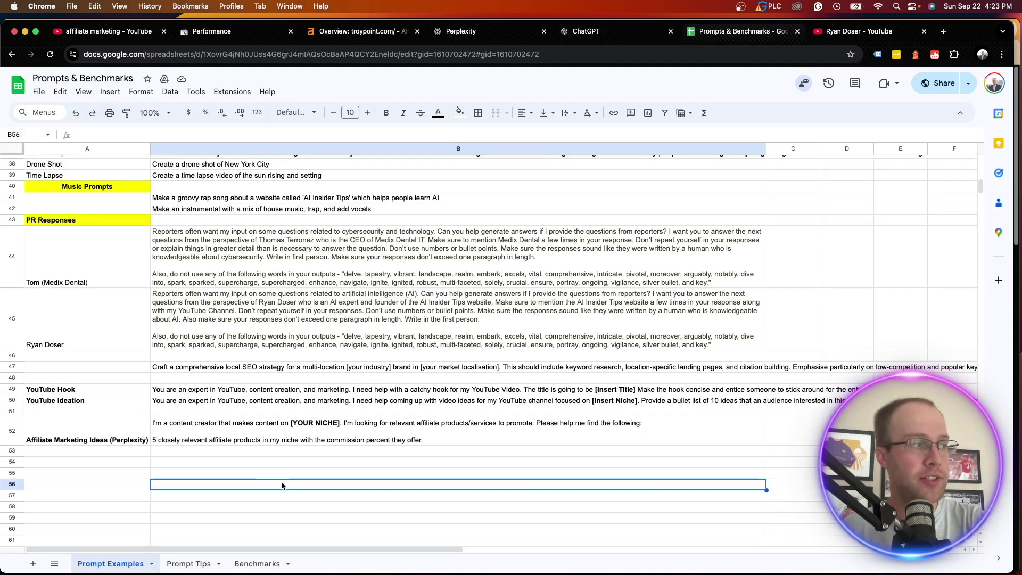
pyautogui.doubleClick(231, 439)
pyautogui.moveTo(418, 439); pyautogui.dragTo(149, 422)
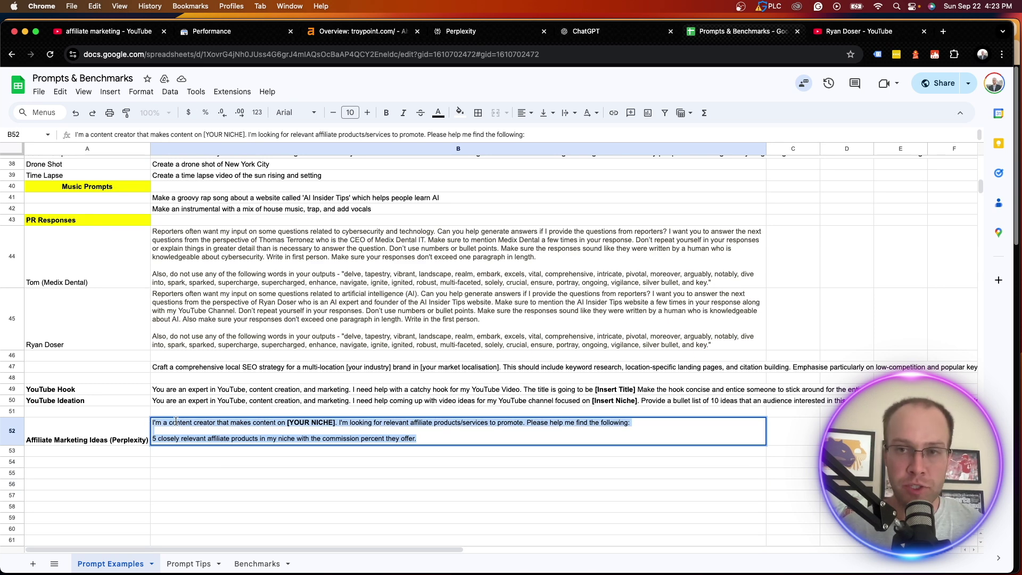
# Step: Paste the affiliate prompt into Perplexity and highlight its niche, product and commission requests
pyautogui.click(465, 36)
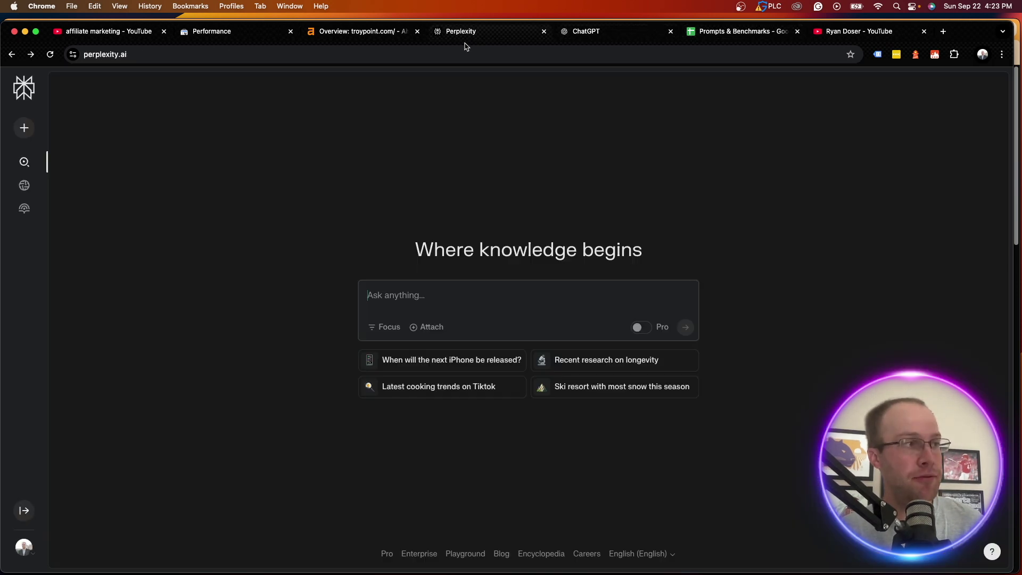
pyautogui.press('super+v')
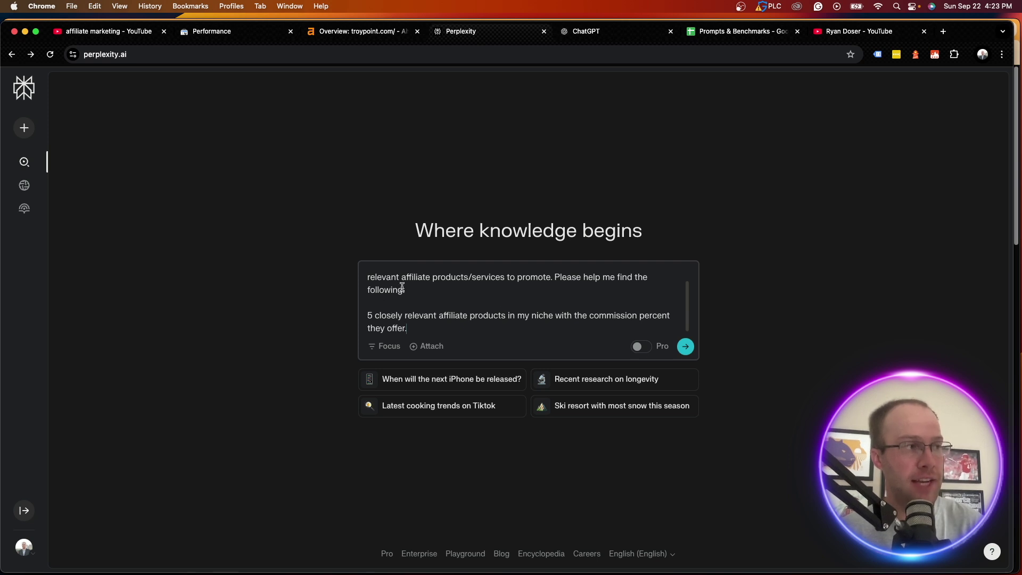
pyautogui.moveTo(400, 279); pyautogui.dragTo(334, 246)
pyautogui.click(402, 276)
pyautogui.moveTo(367, 276); pyautogui.dragTo(600, 276)
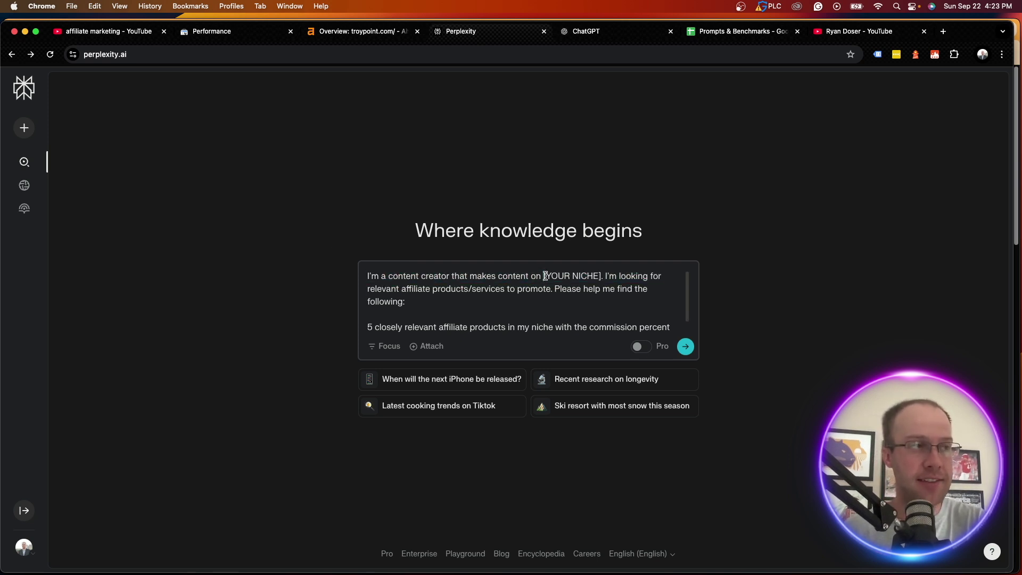
pyautogui.click(599, 276)
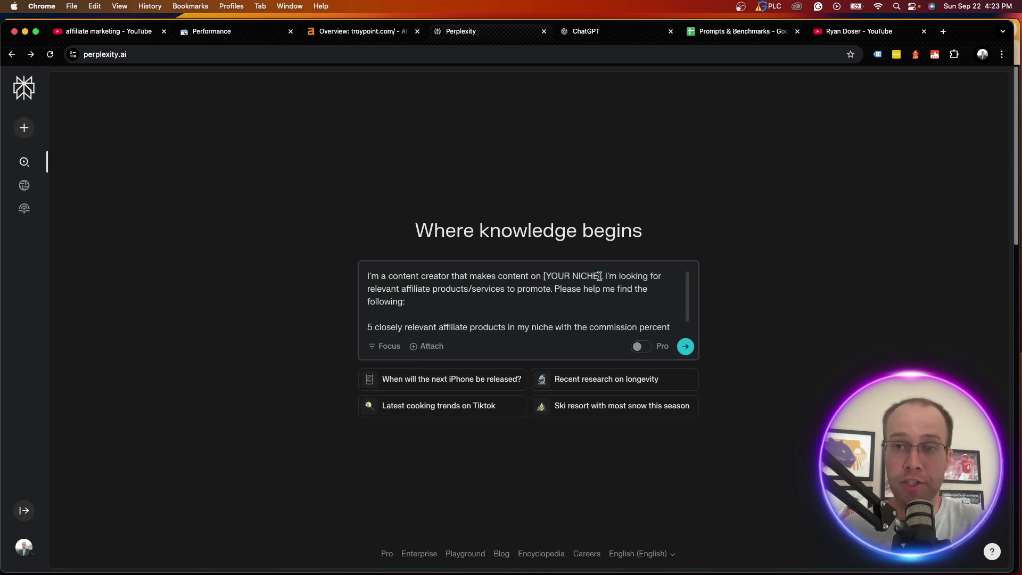
pyautogui.moveTo(610, 281); pyautogui.dragTo(504, 292)
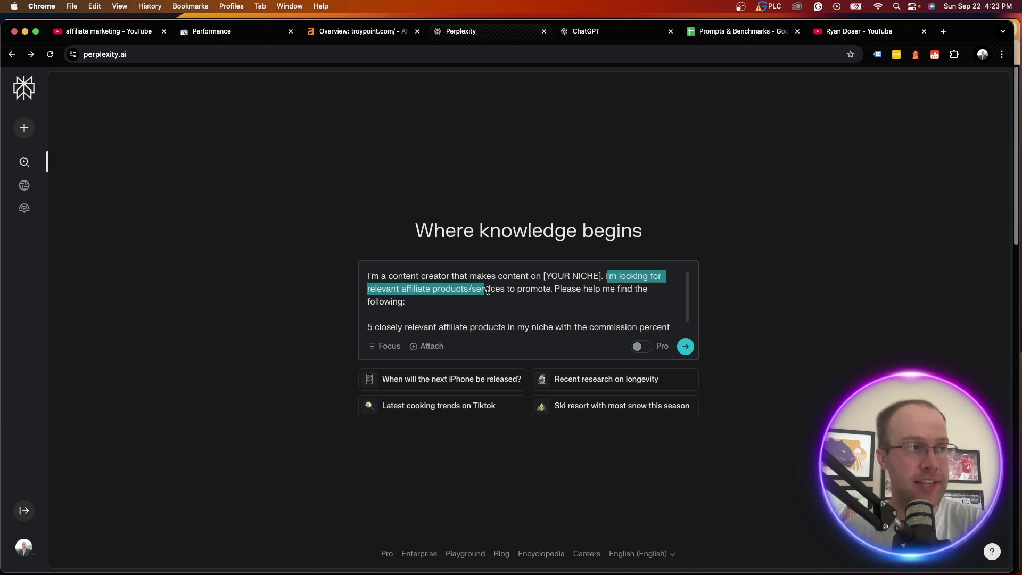
pyautogui.moveTo(504, 292)
pyautogui.mouseDown()
pyautogui.moveTo(554, 290)
pyautogui.moveTo(485, 298)
pyautogui.mouseUp()
pyautogui.click(552, 283)
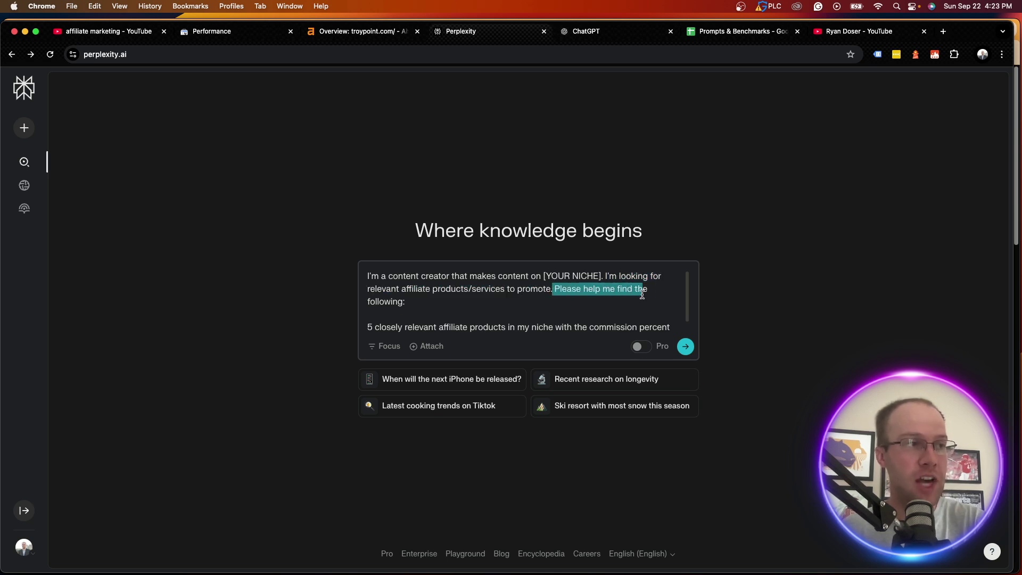
pyautogui.click(485, 298)
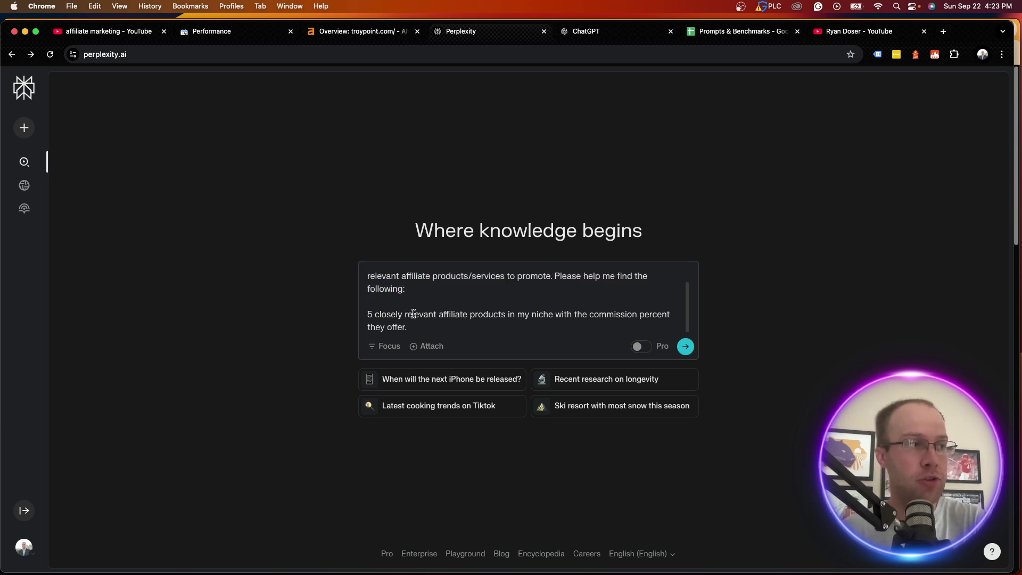
pyautogui.moveTo(404, 314)
pyautogui.mouseDown()
pyautogui.moveTo(552, 315)
pyautogui.moveTo(463, 326)
pyautogui.mouseUp()
pyautogui.click(463, 327)
pyautogui.scroll(1, 513, 331)
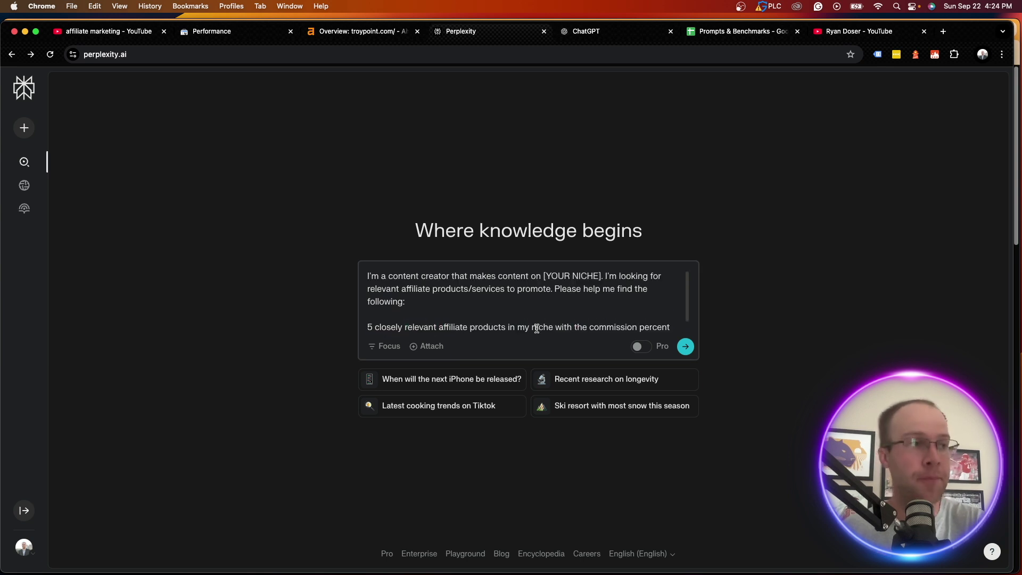
# Step: Replace [YOUR NICHE] with 'Artificial Intelligence, Marketing, and SaaS' and submit the prompt
pyautogui.moveTo(544, 275); pyautogui.dragTo(602, 276)
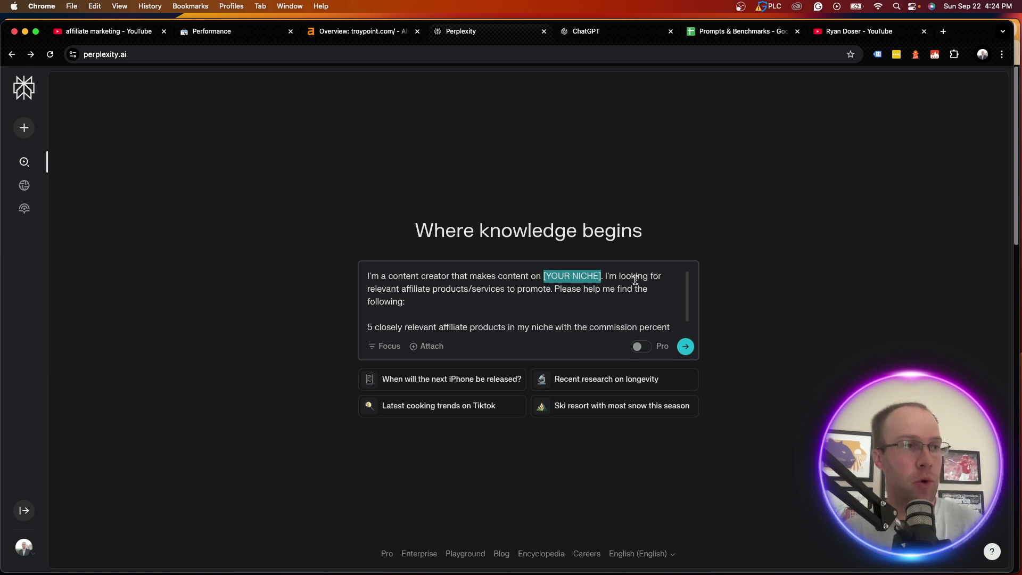
pyautogui.write('Artifici')
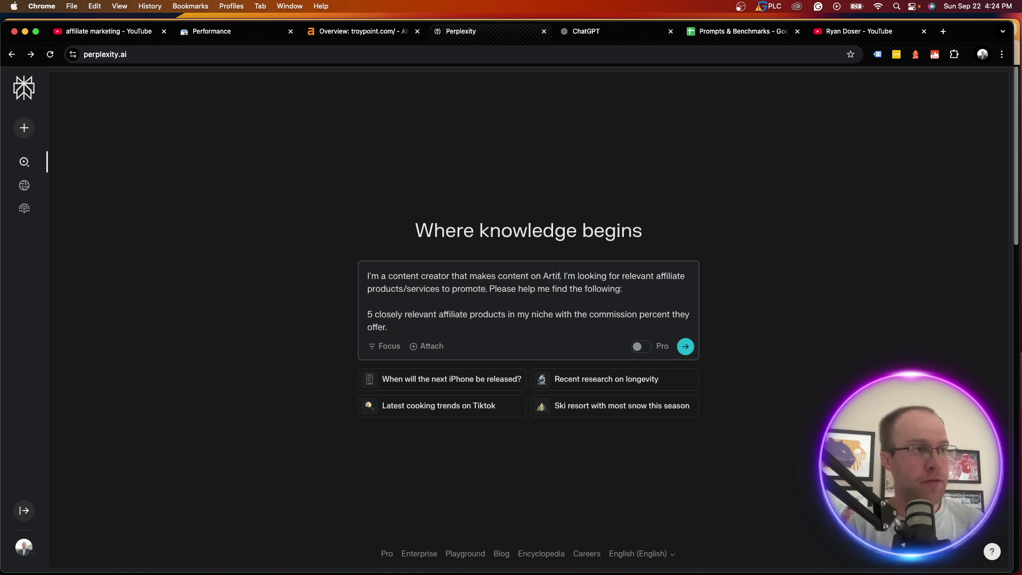
pyautogui.press('BackSpace')
pyautogui.press('BackSpace')
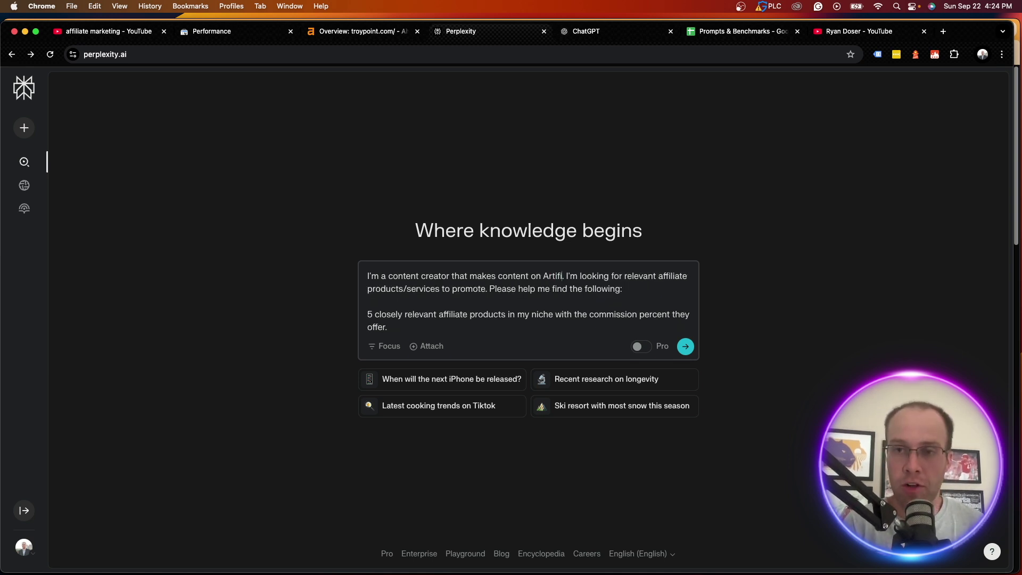
pyautogui.write('ci')
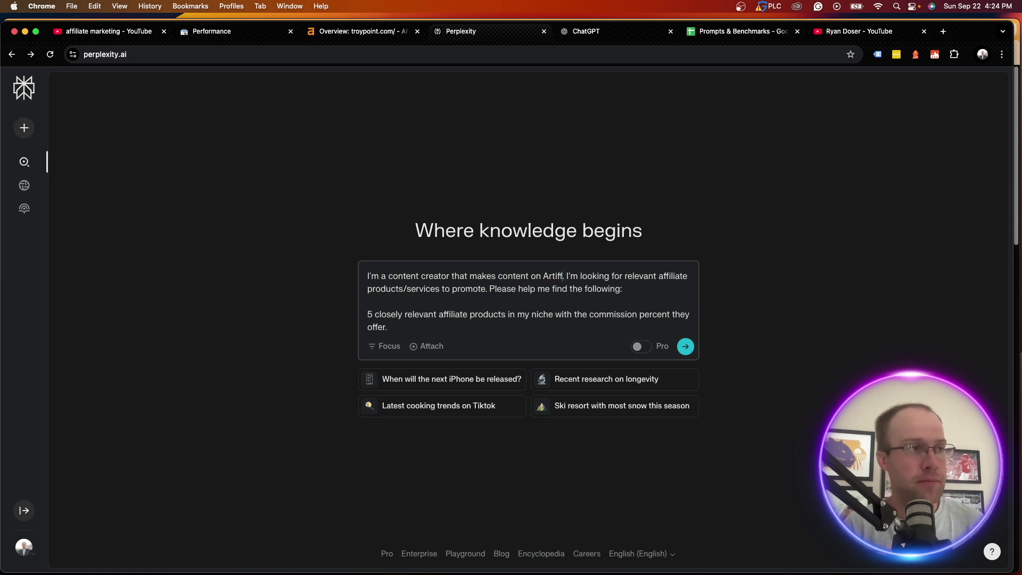
pyautogui.write('al Intellig')
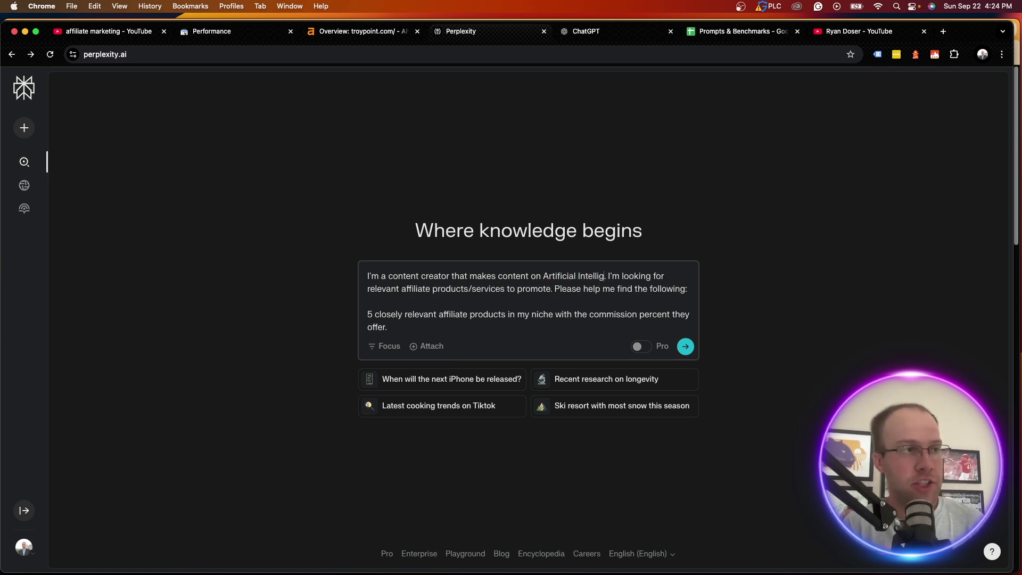
pyautogui.write('ence, Marketin')
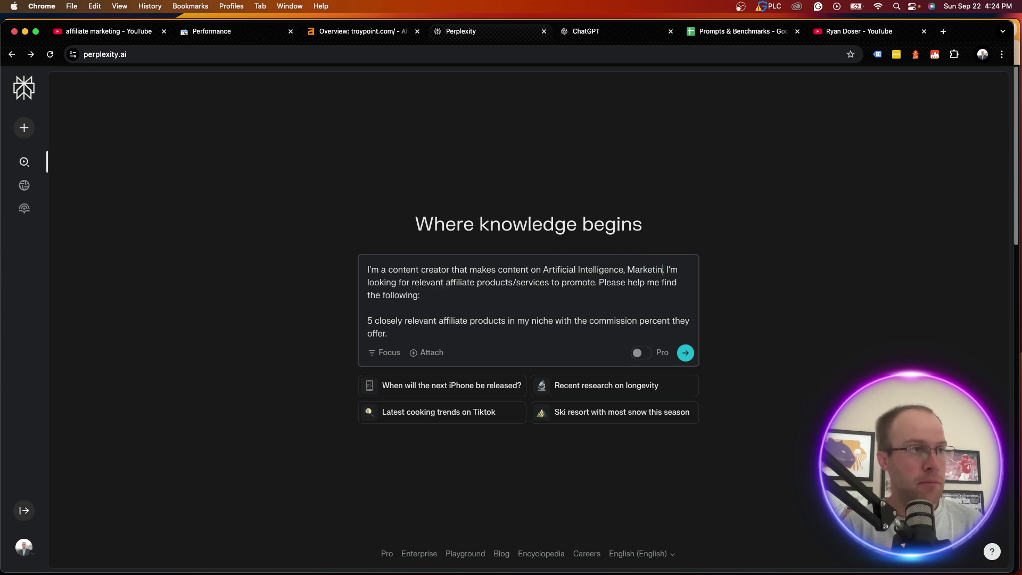
pyautogui.write('g, and S')
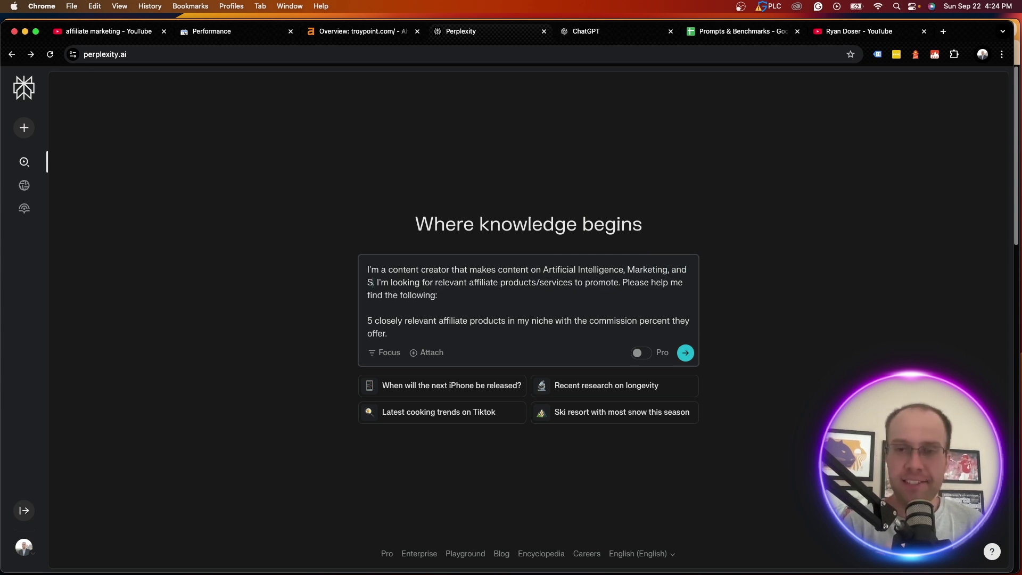
pyautogui.write('aaS')
pyautogui.press('Return')
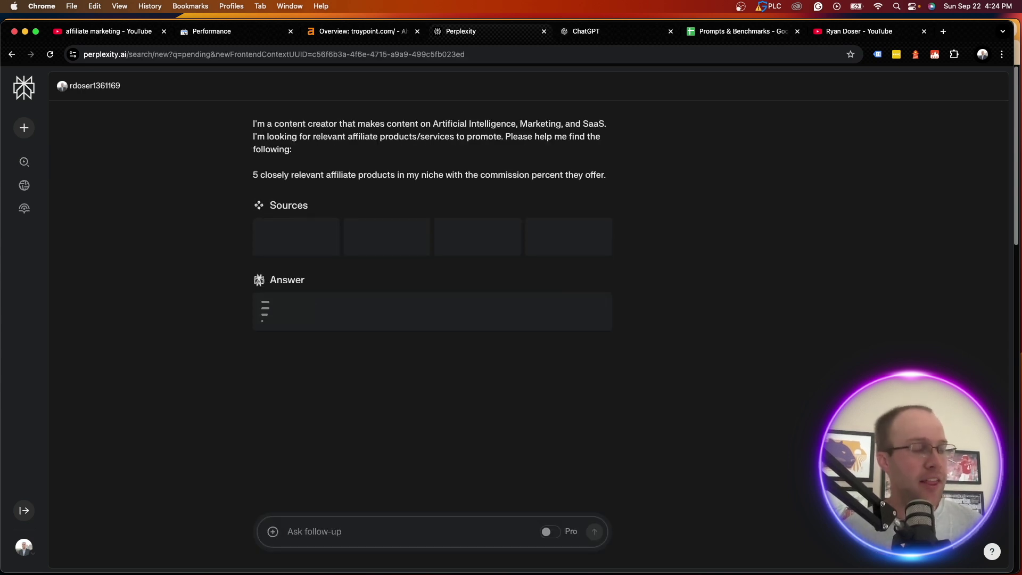
# Step: Send the affiliate prompt in ChatGPT, then review Perplexity's answer listing GetResponse, Semrush and Jasper
pyautogui.click(593, 33)
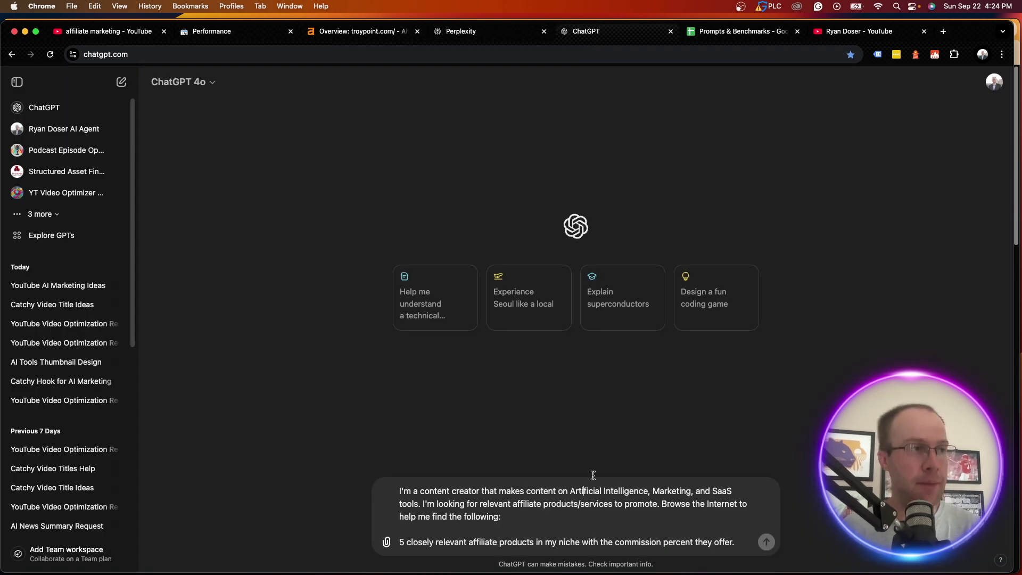
pyautogui.press('Return')
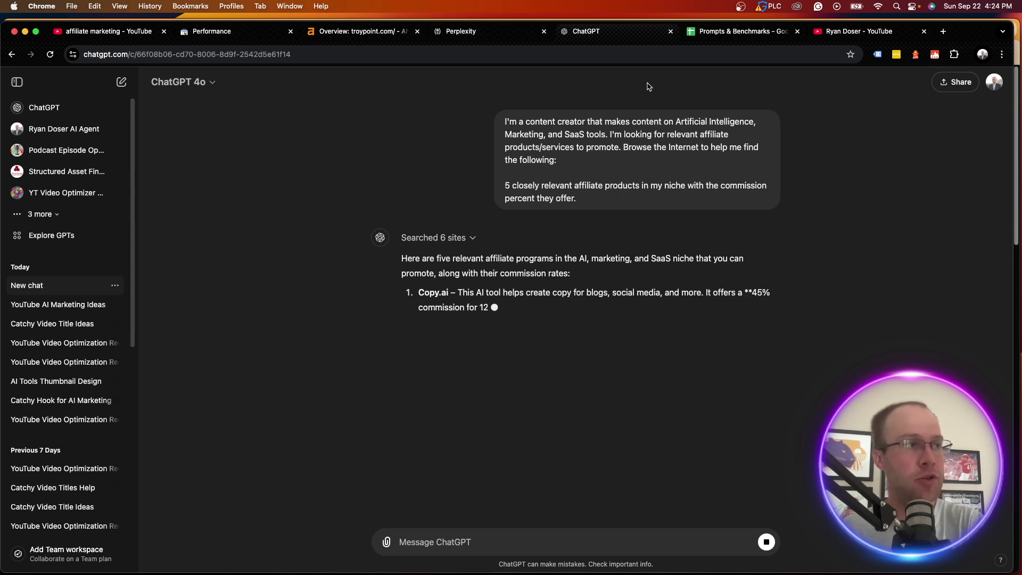
pyautogui.click(463, 31)
pyautogui.scroll(-1, 479, 282)
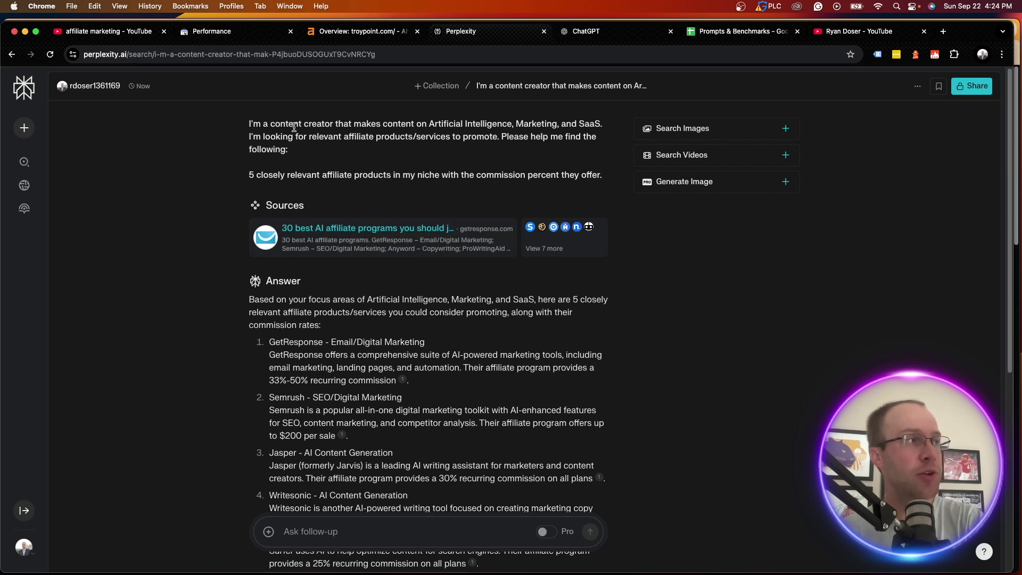
pyautogui.click(478, 135)
pyautogui.moveTo(294, 127)
pyautogui.mouseDown()
pyautogui.moveTo(478, 135)
pyautogui.moveTo(383, 126)
pyautogui.mouseUp()
pyautogui.click(406, 136)
pyautogui.scroll(-2, 406, 135)
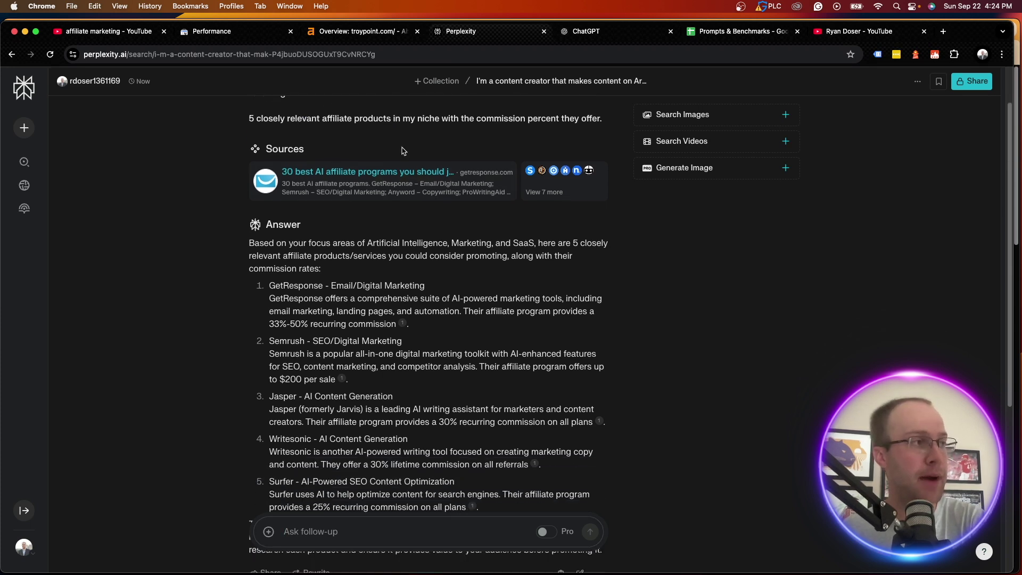
pyautogui.scroll(-2, 368, 223)
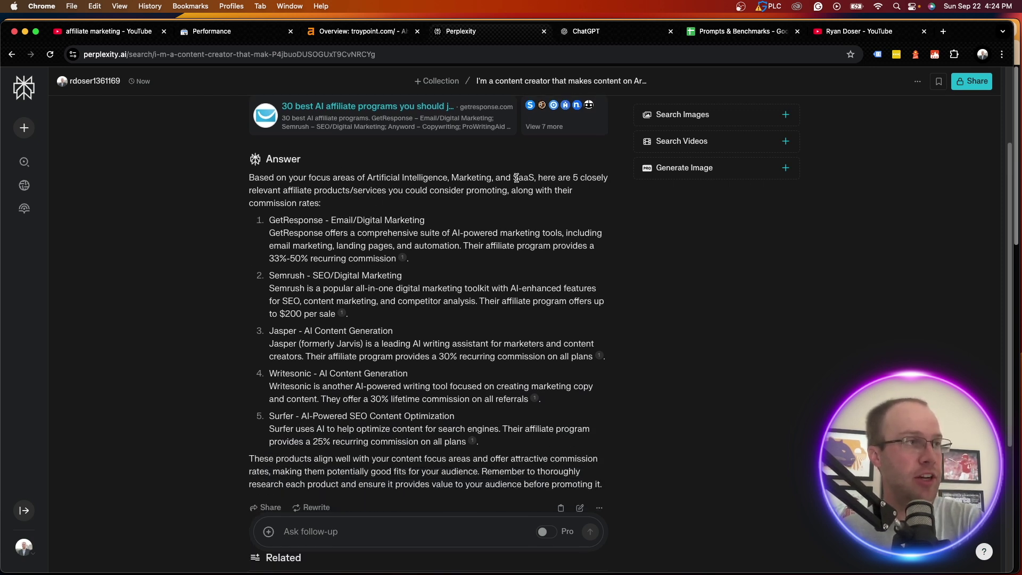
pyautogui.moveTo(273, 187); pyautogui.dragTo(489, 189)
pyautogui.scroll(-1, 348, 211)
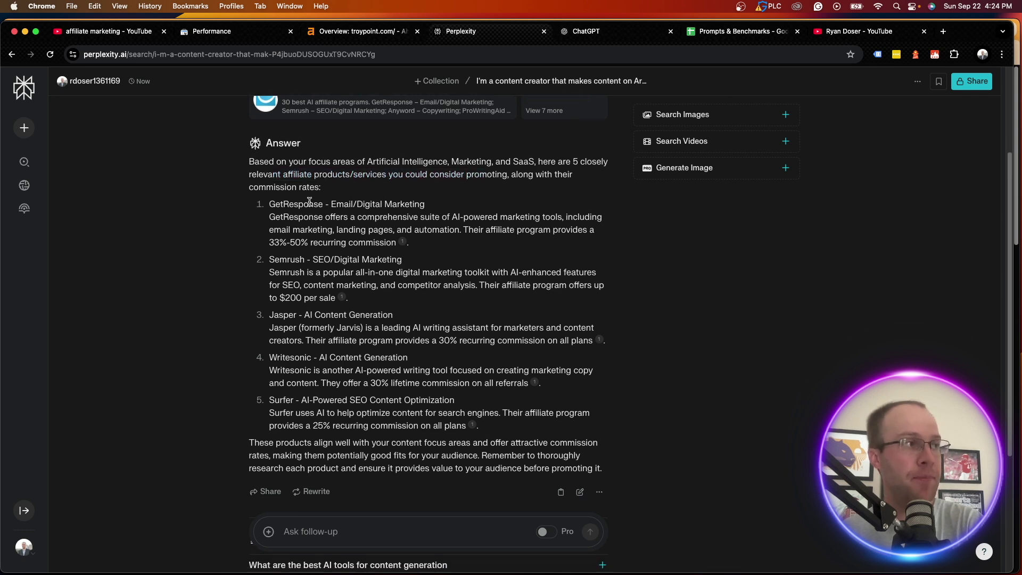
pyautogui.moveTo(281, 226); pyautogui.dragTo(350, 224)
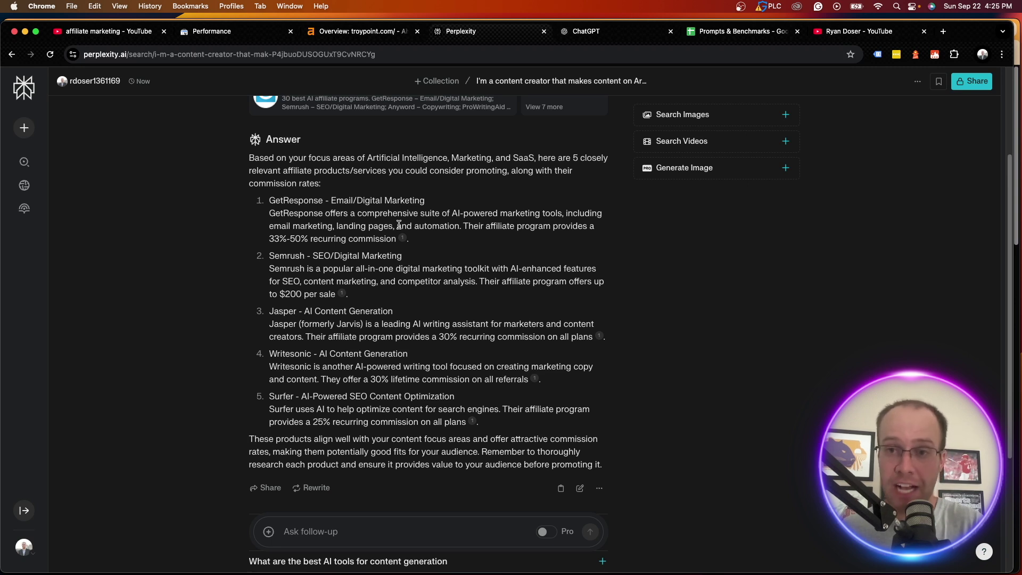
pyautogui.scroll(-1, 325, 259)
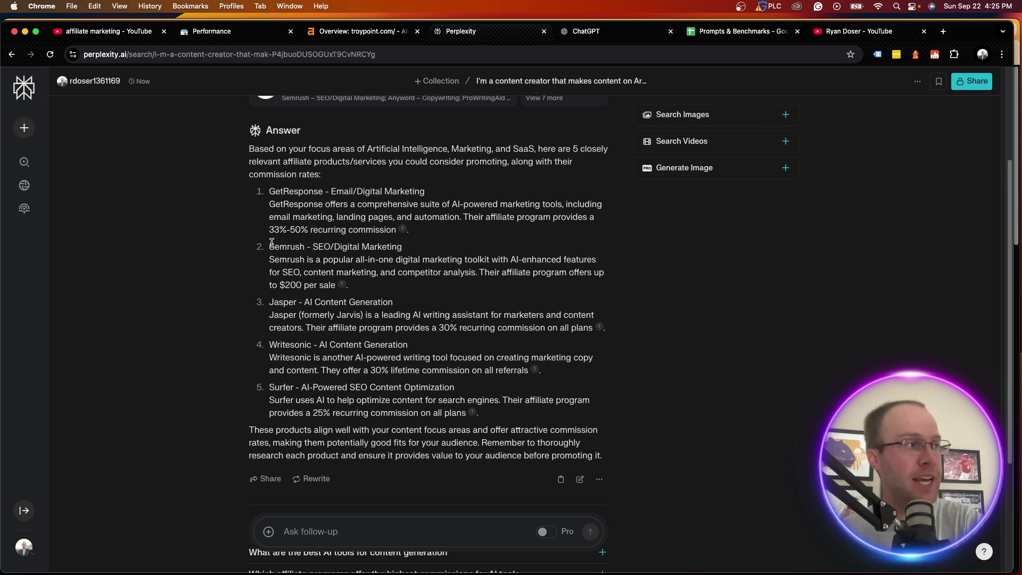
pyautogui.moveTo(271, 243); pyautogui.dragTo(348, 247)
pyautogui.click(491, 277)
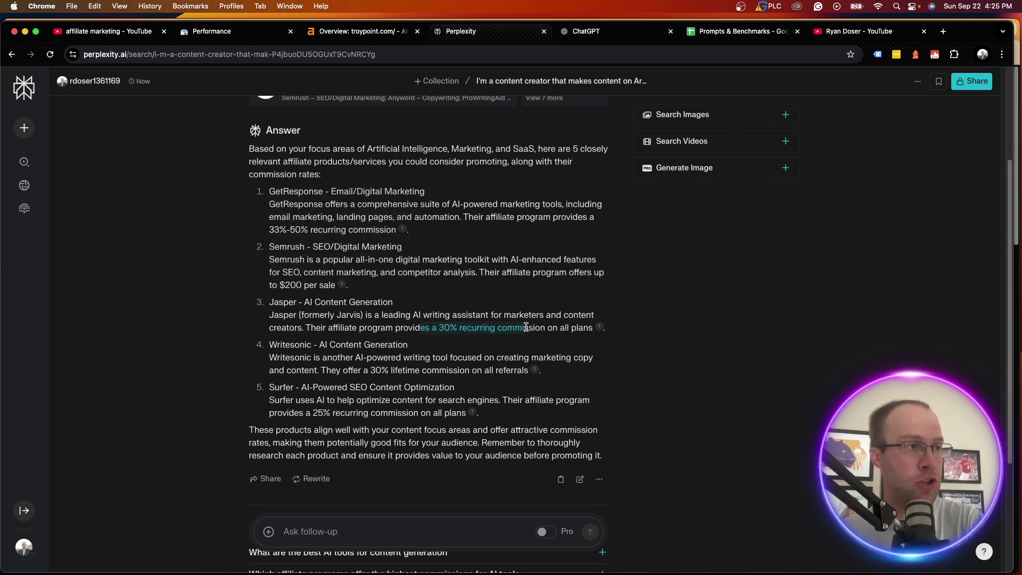
pyautogui.moveTo(419, 325); pyautogui.dragTo(530, 328)
pyautogui.click(361, 360)
pyautogui.scroll(-1, 360, 359)
pyautogui.moveTo(363, 361); pyautogui.dragTo(524, 360)
pyautogui.click(452, 394)
pyautogui.scroll(-1, 403, 409)
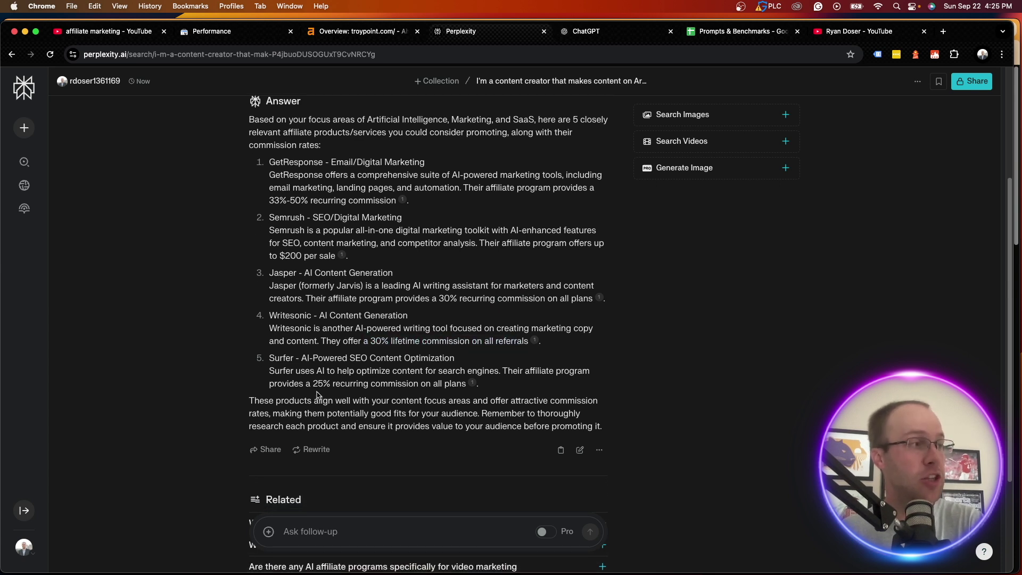
pyautogui.moveTo(312, 384); pyautogui.dragTo(413, 378)
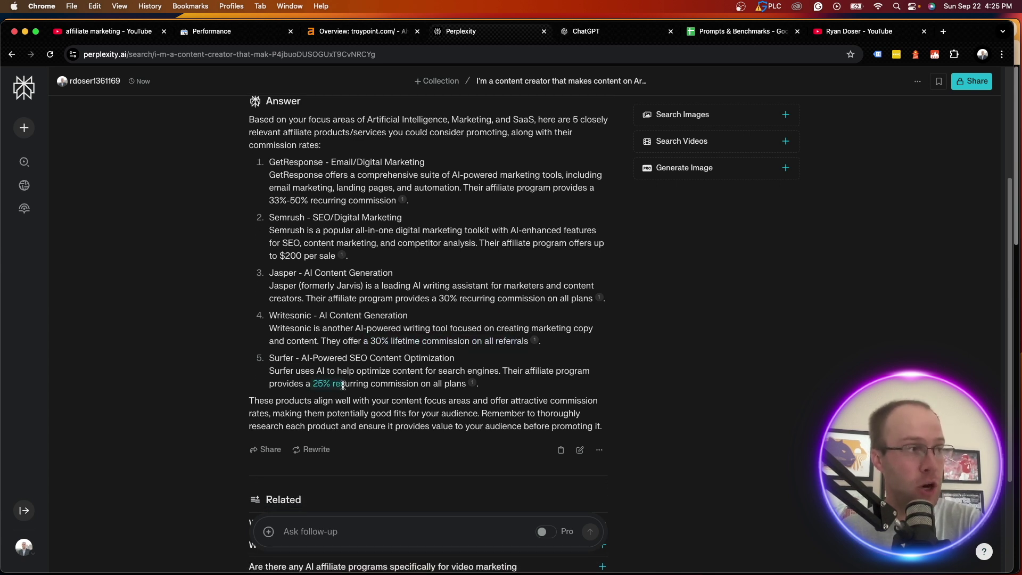
pyautogui.click(413, 378)
pyautogui.scroll(-4, 405, 361)
pyautogui.scroll(6, 390, 343)
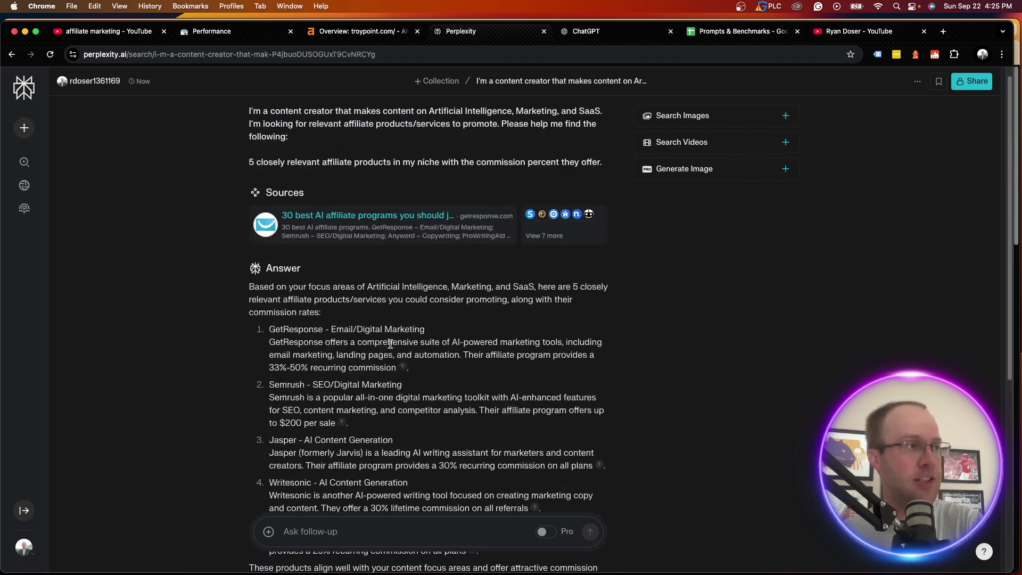
pyautogui.scroll(-3, 409, 326)
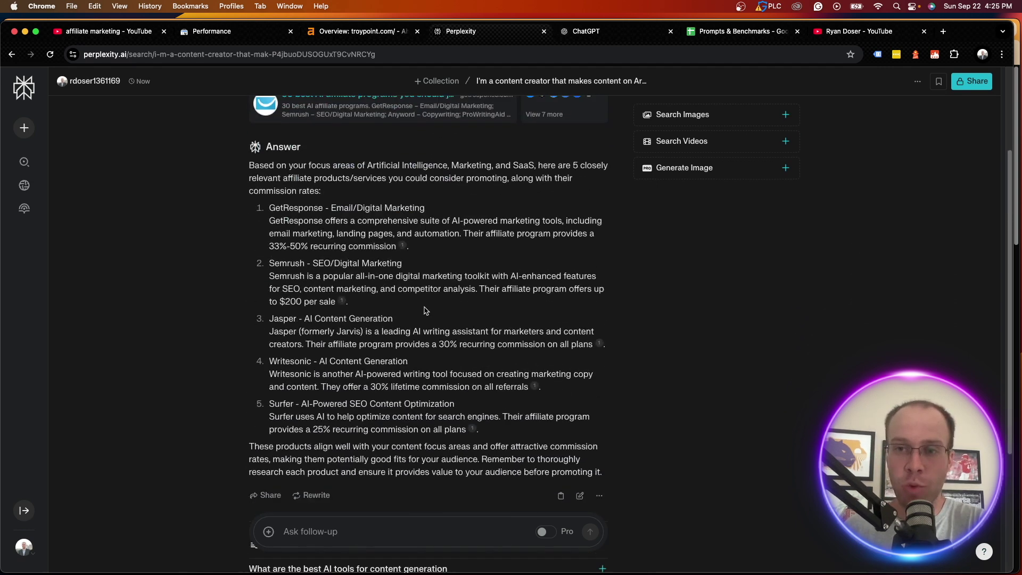
pyautogui.scroll(2, 428, 307)
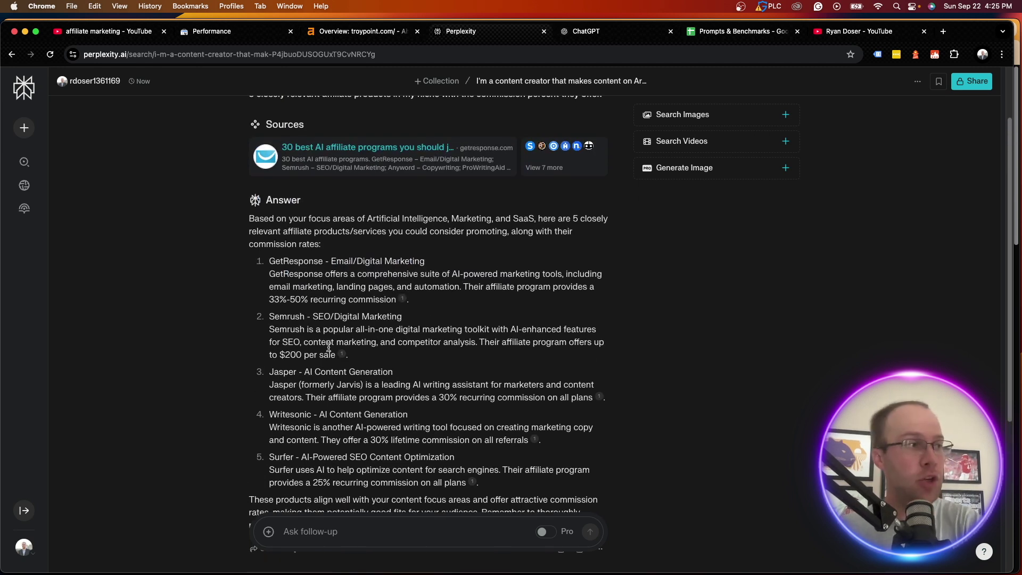
pyautogui.scroll(-1, 312, 248)
pyautogui.scroll(-3, 294, 257)
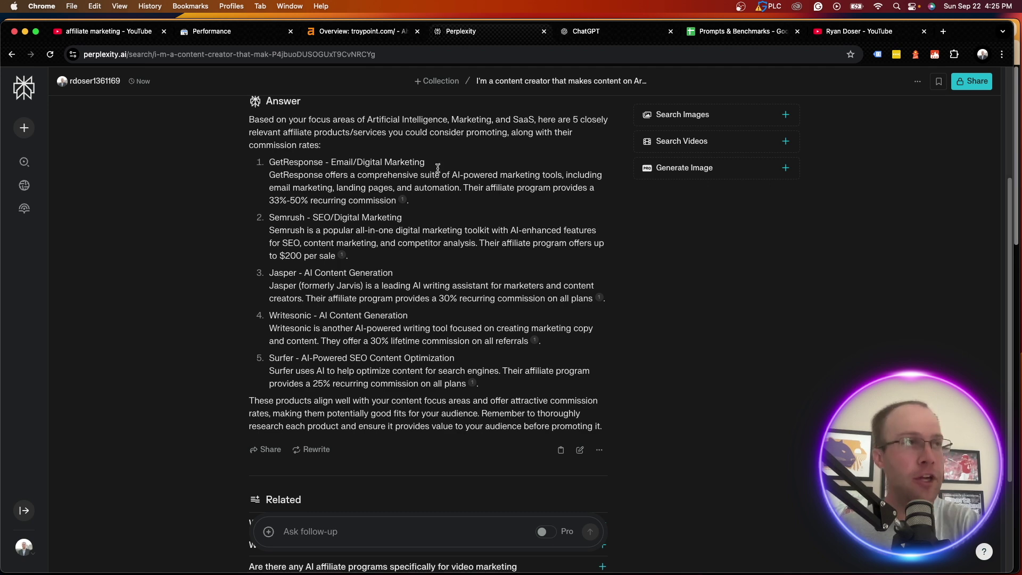
pyautogui.click(580, 30)
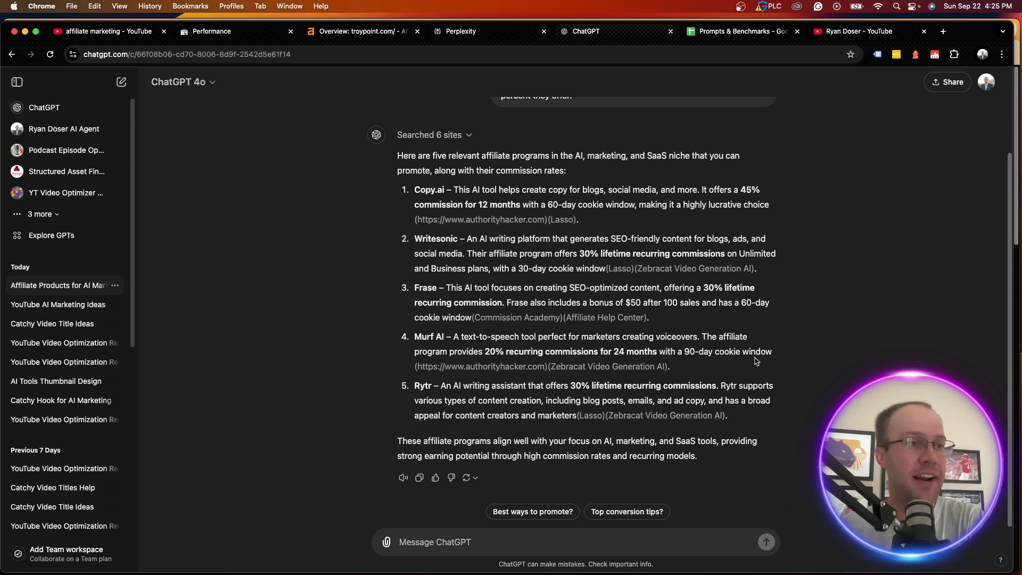
pyautogui.moveTo(627, 302); pyautogui.dragTo(668, 302)
pyautogui.click(644, 309)
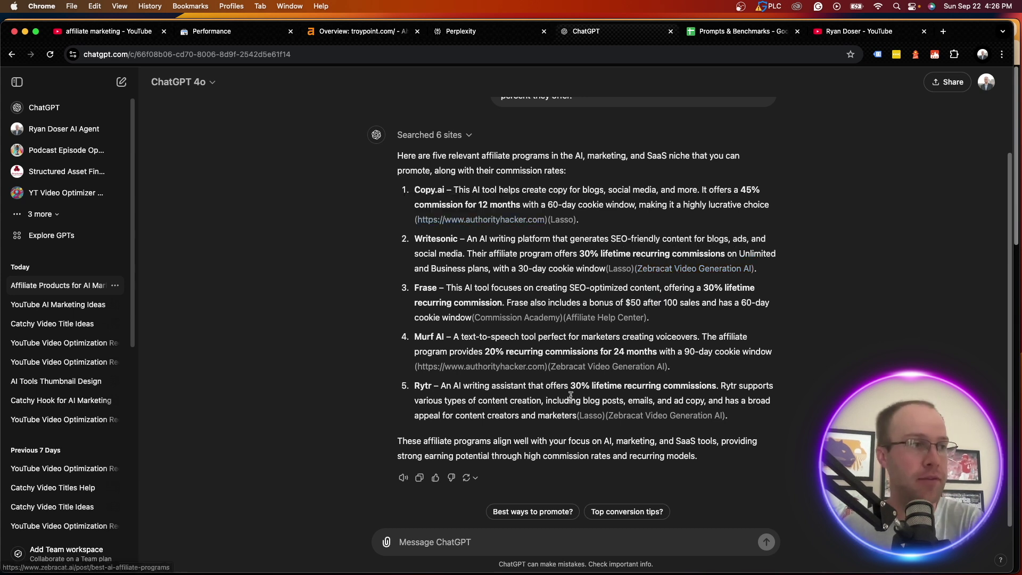
pyautogui.moveTo(666, 415)
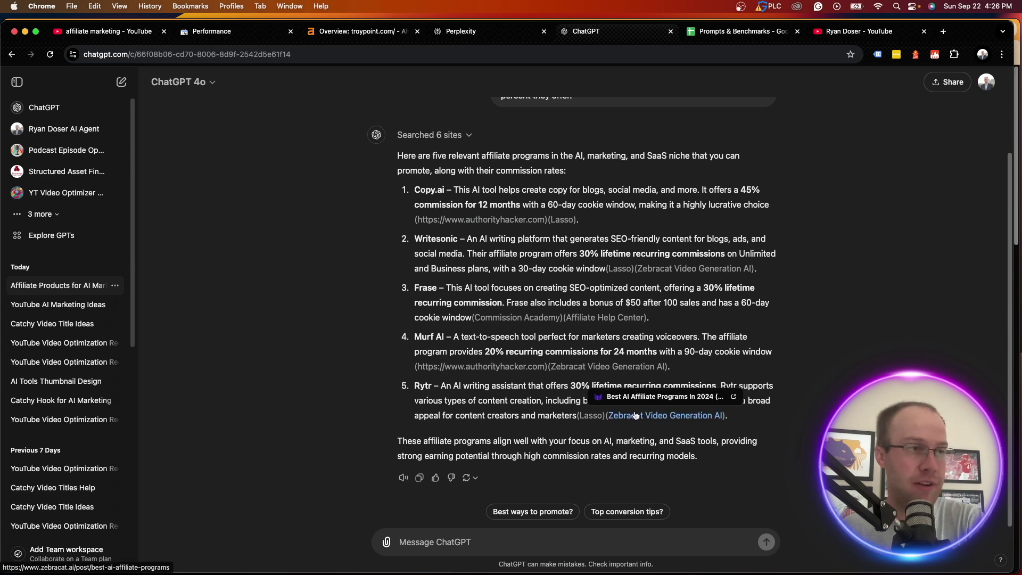
pyautogui.moveTo(768, 434)
pyautogui.mouseDown()
pyautogui.moveTo(427, 256)
pyautogui.moveTo(366, 185)
pyautogui.mouseUp()
pyautogui.click(375, 203)
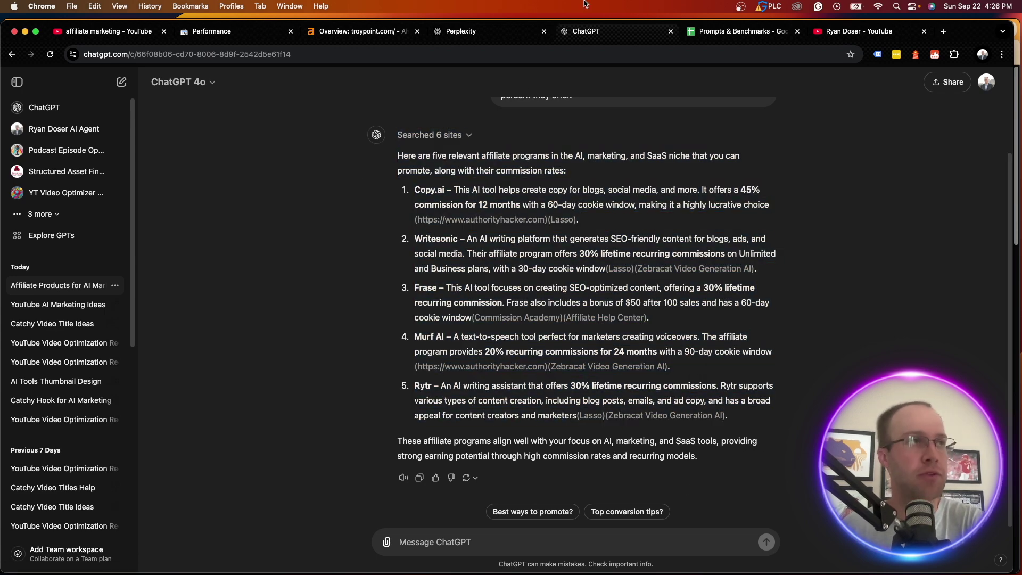
pyautogui.click(479, 31)
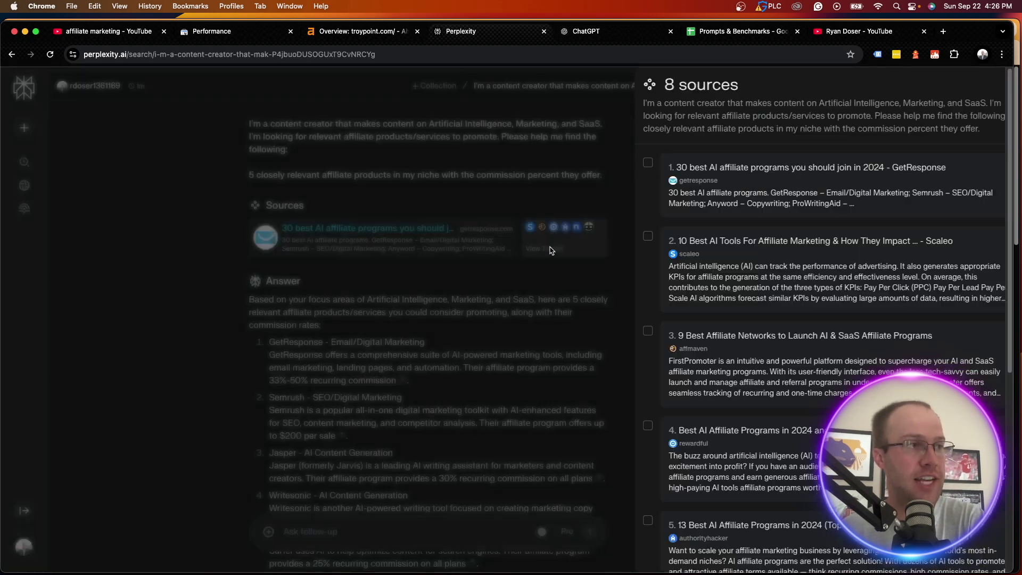
# Step: Browse the full list of sources behind Perplexity's affiliate answer
pyautogui.click(551, 249)
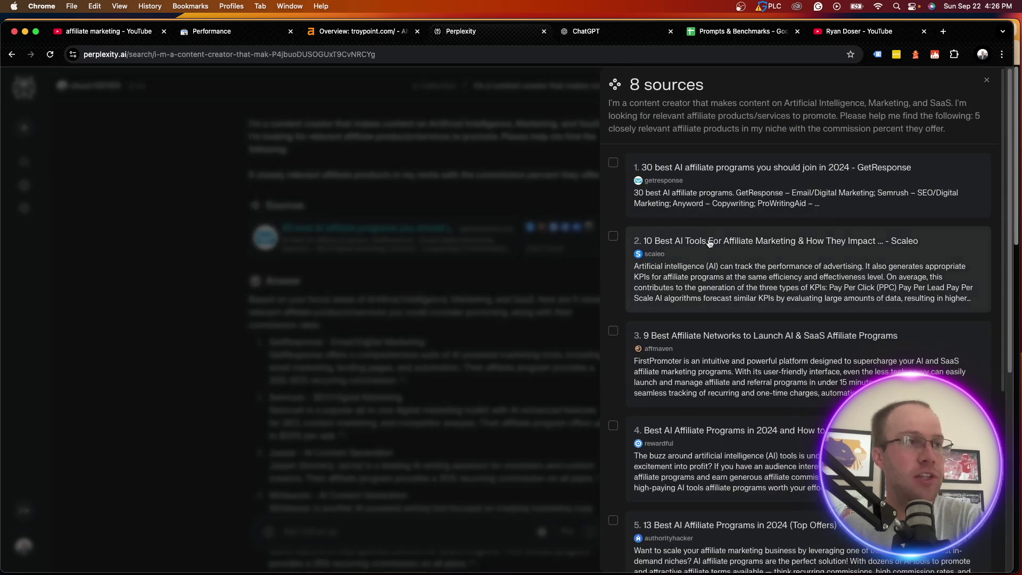
pyautogui.scroll(-1, 751, 254)
pyautogui.scroll(-2, 739, 294)
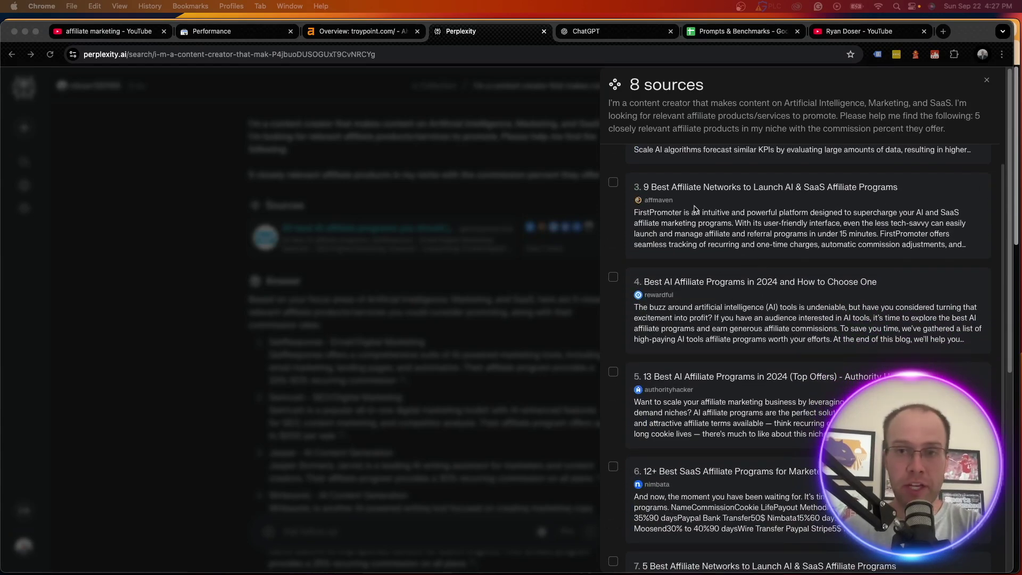
pyautogui.scroll(-2, 702, 276)
pyautogui.scroll(-1, 702, 276)
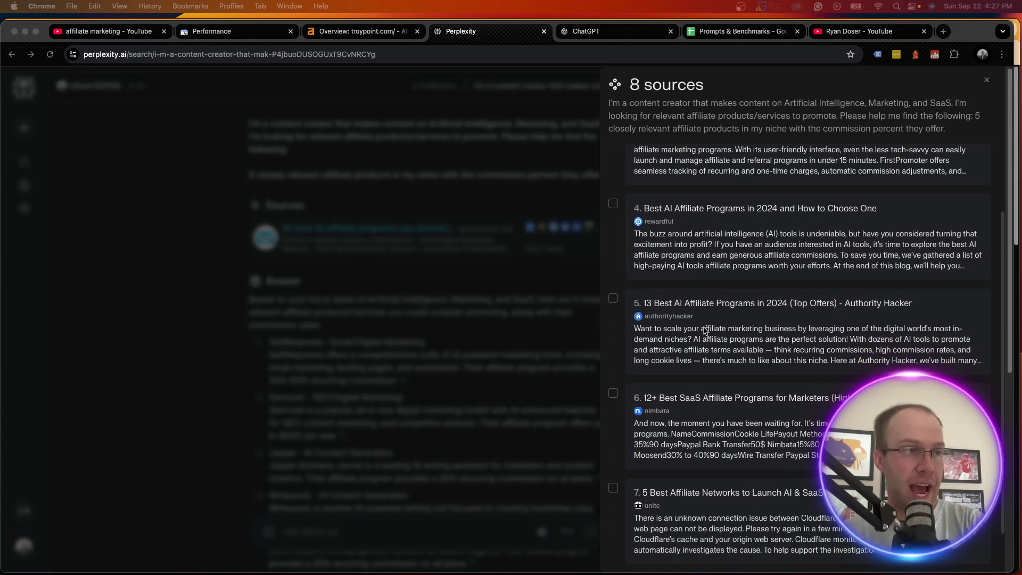
pyautogui.scroll(-2, 704, 330)
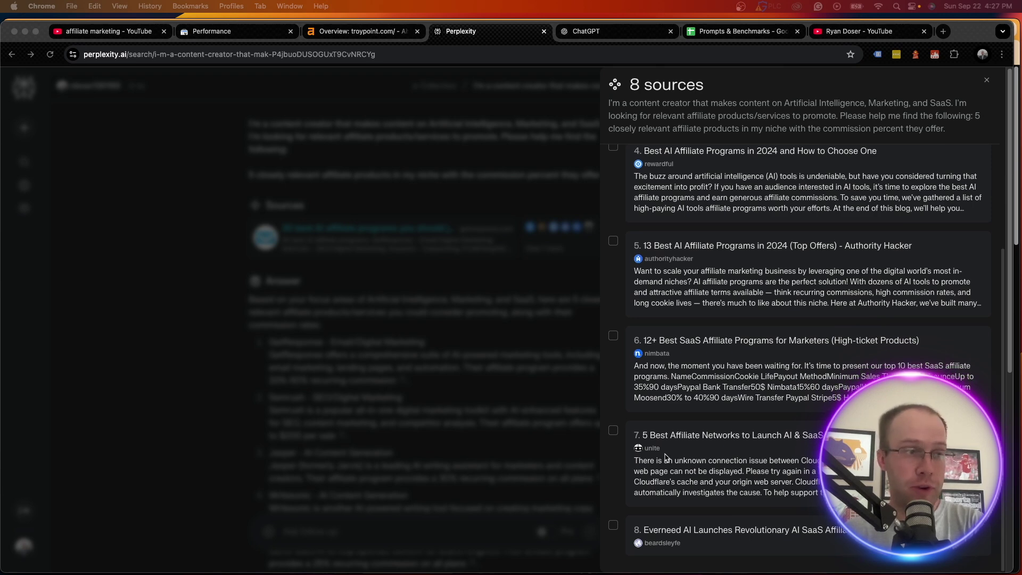
pyautogui.scroll(6, 876, 206)
pyautogui.scroll(4, 876, 206)
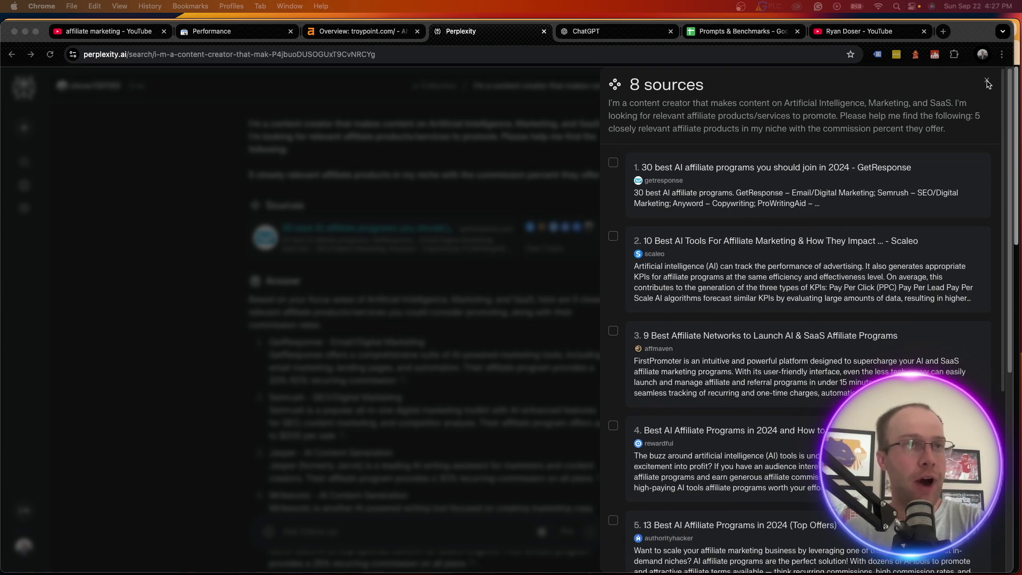
pyautogui.click(983, 82)
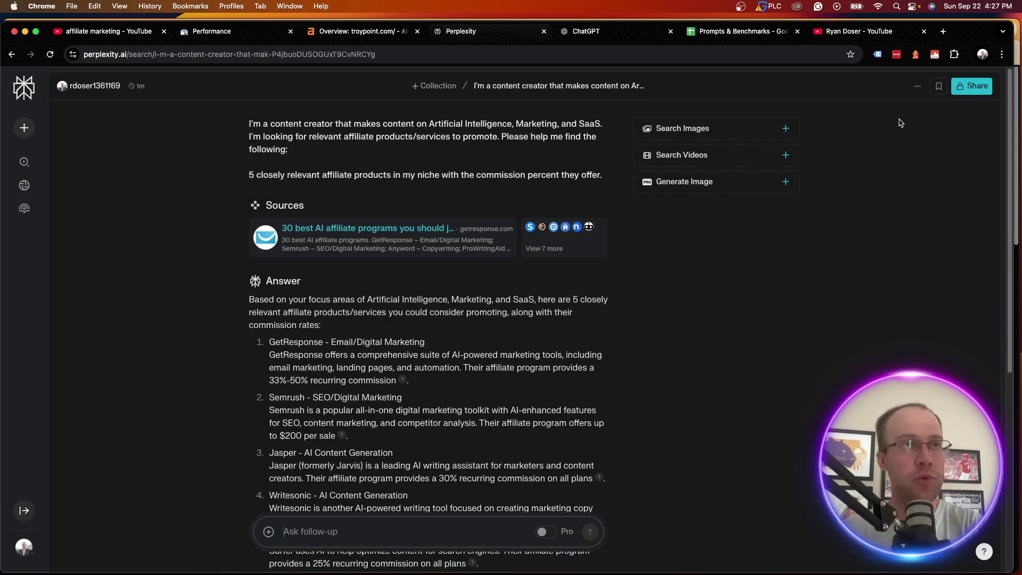
pyautogui.scroll(-7, 534, 398)
pyautogui.scroll(4, 291, 246)
pyautogui.scroll(1, 291, 246)
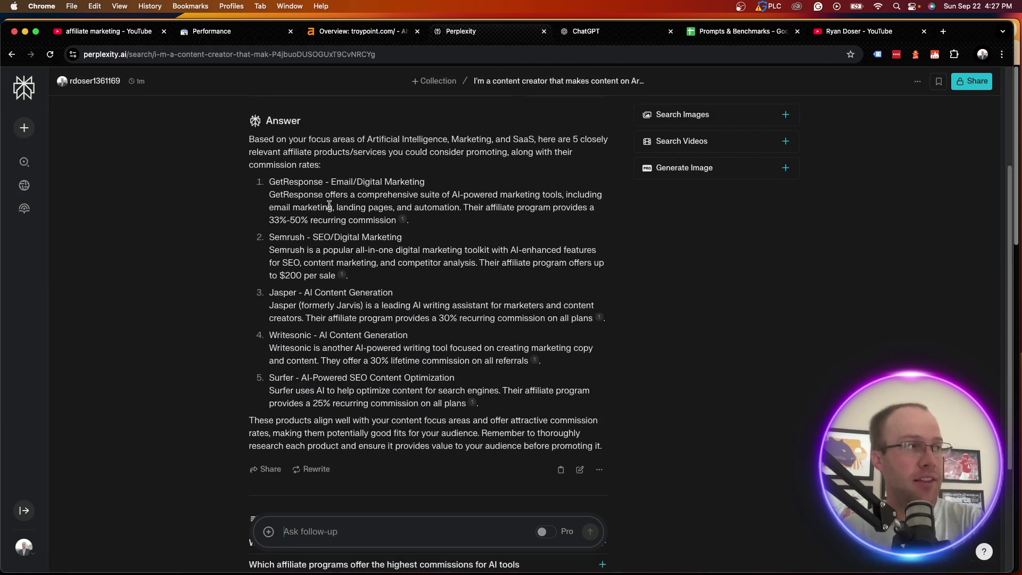
# Step: Highlight the Semrush entry, then Google 'semrush affiliate' and open Semrush's Affiliate Program page
pyautogui.moveTo(268, 237); pyautogui.dragTo(341, 237)
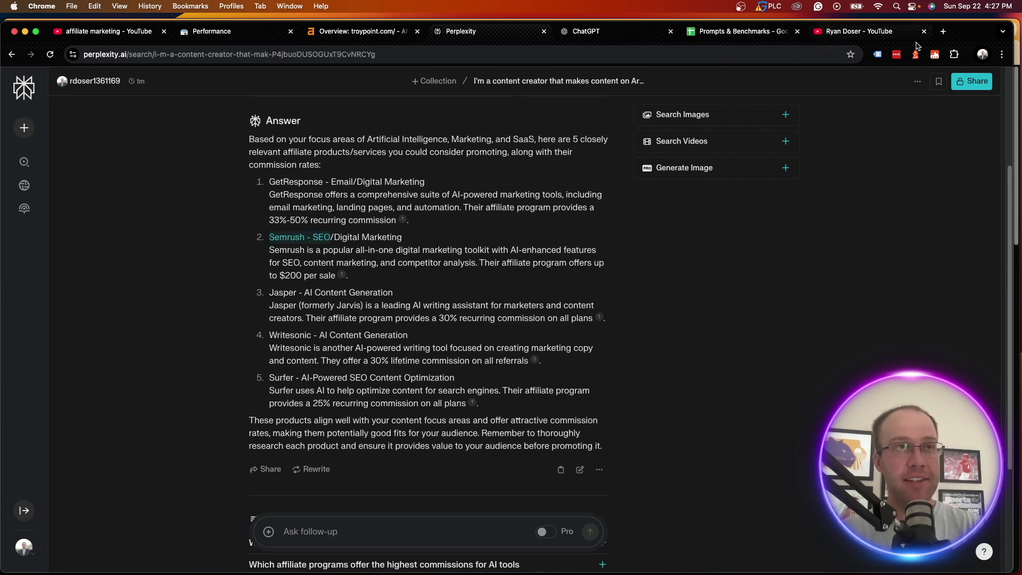
pyautogui.click(948, 33)
pyautogui.write('se')
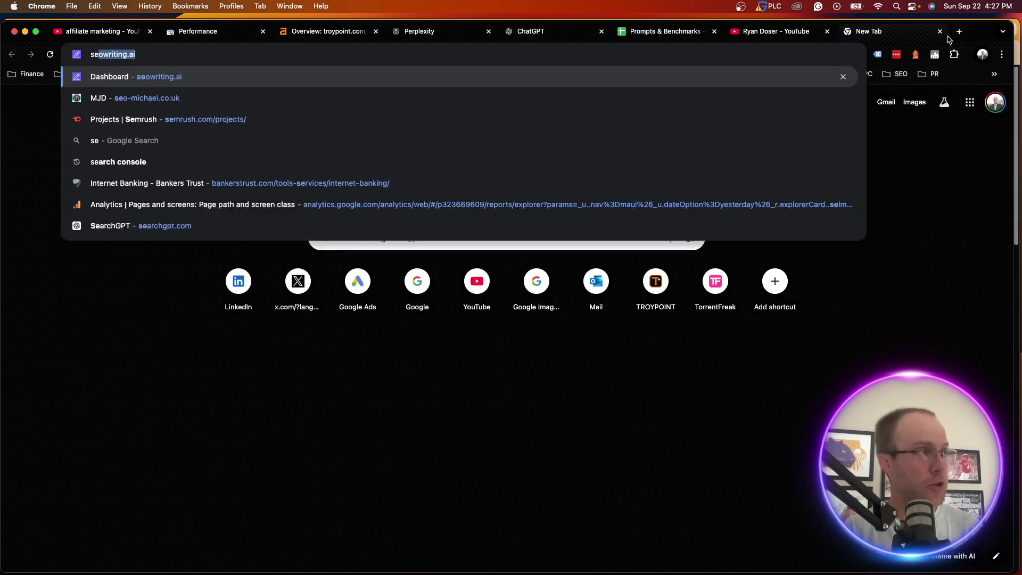
pyautogui.write('mrush affiliate program')
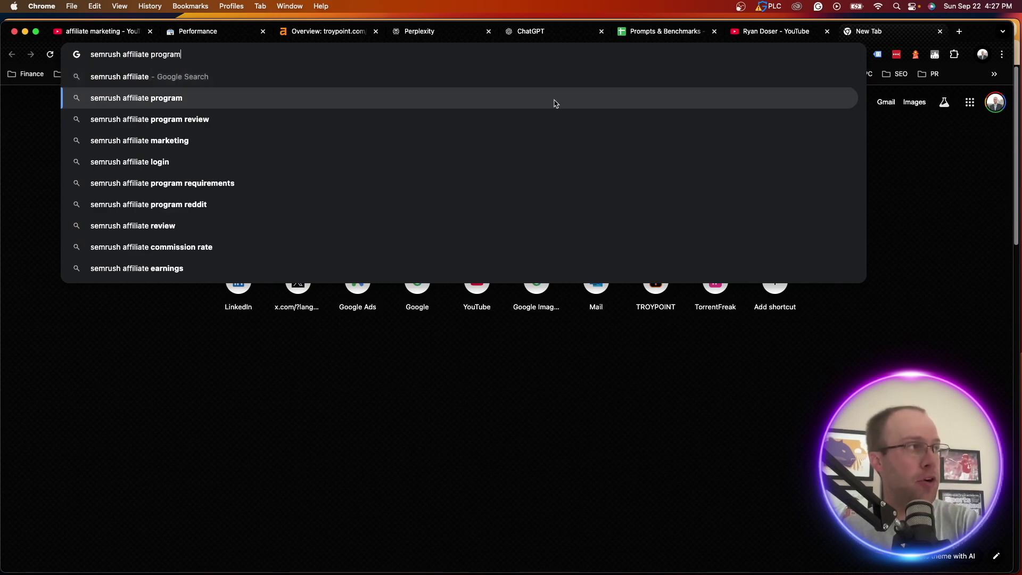
pyautogui.click(552, 99)
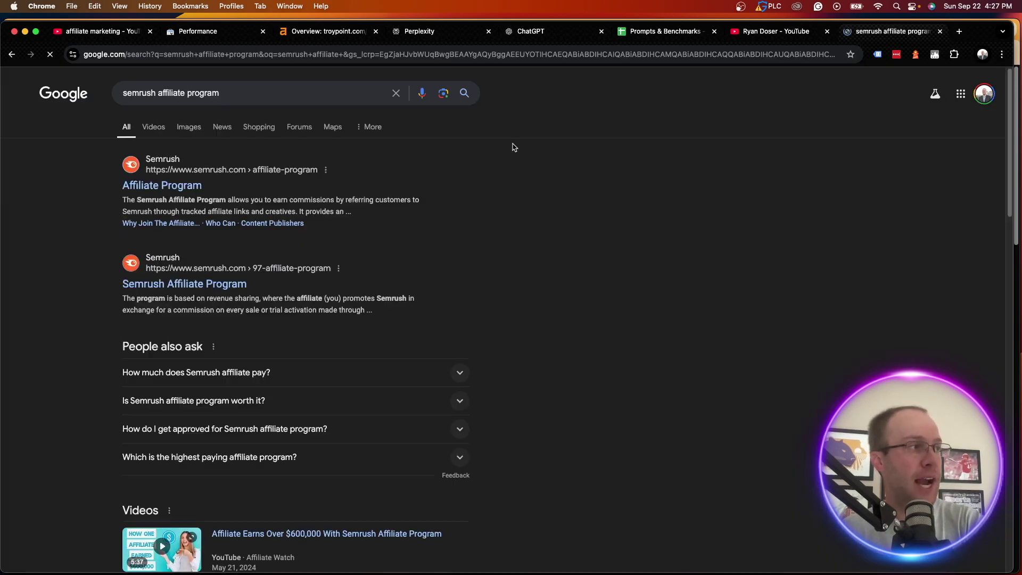
pyautogui.click(157, 172)
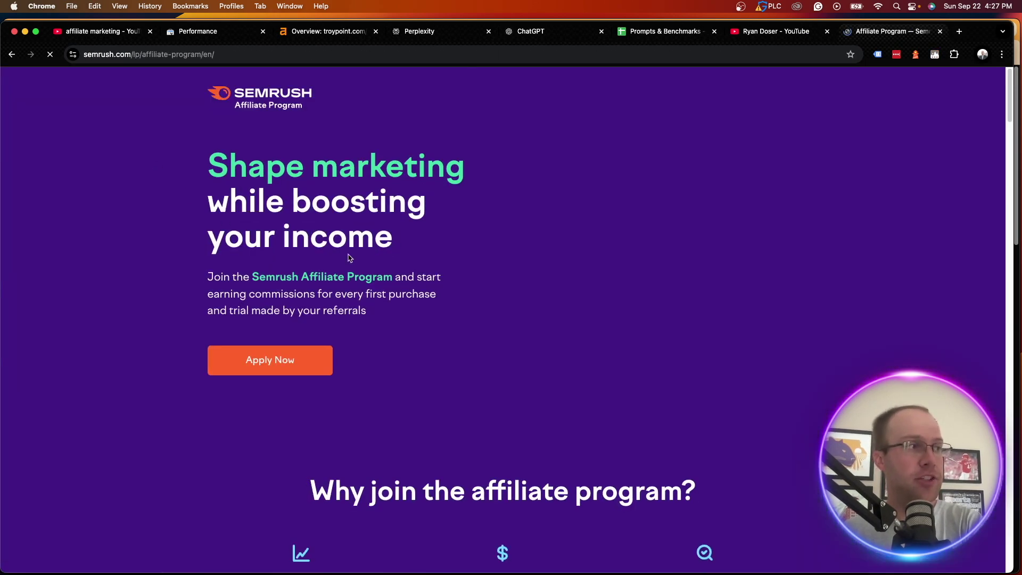
# Step: Find Semrush's $200 per sale and $10 per free trial commission, then return to Perplexity
pyautogui.scroll(-1, 373, 261)
pyautogui.scroll(-5, 406, 264)
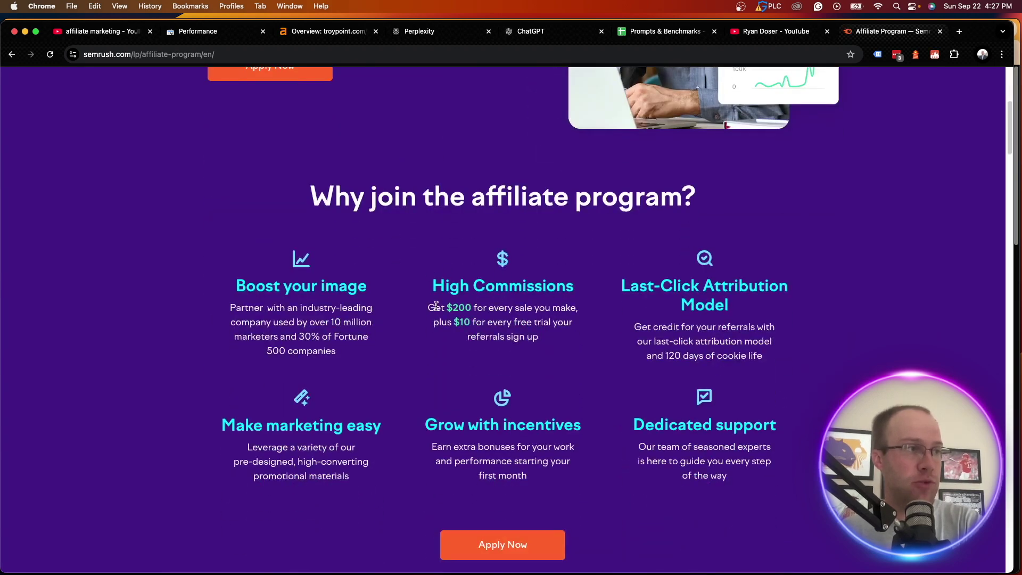
pyautogui.moveTo(428, 308); pyautogui.dragTo(558, 307)
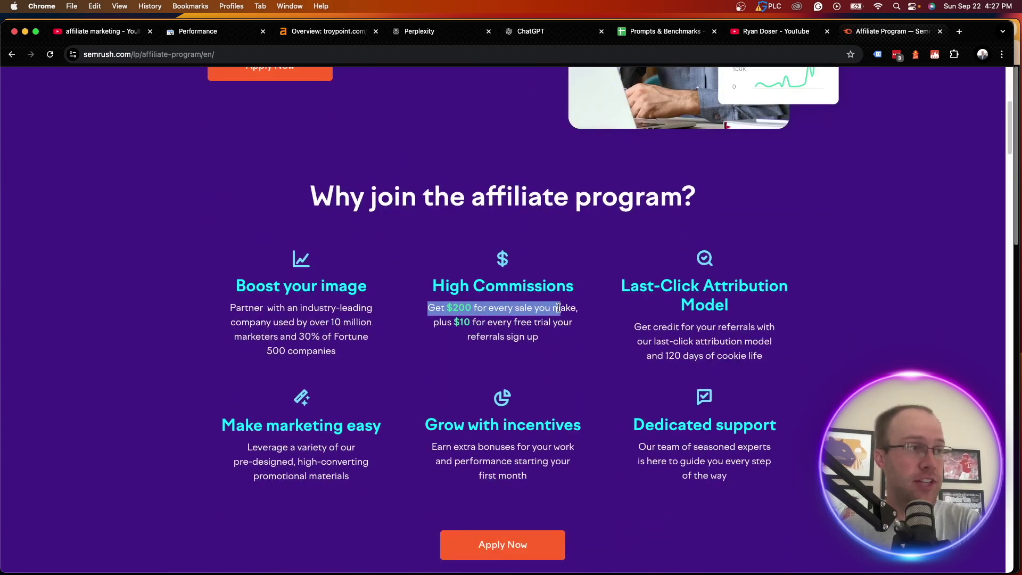
pyautogui.click(482, 319)
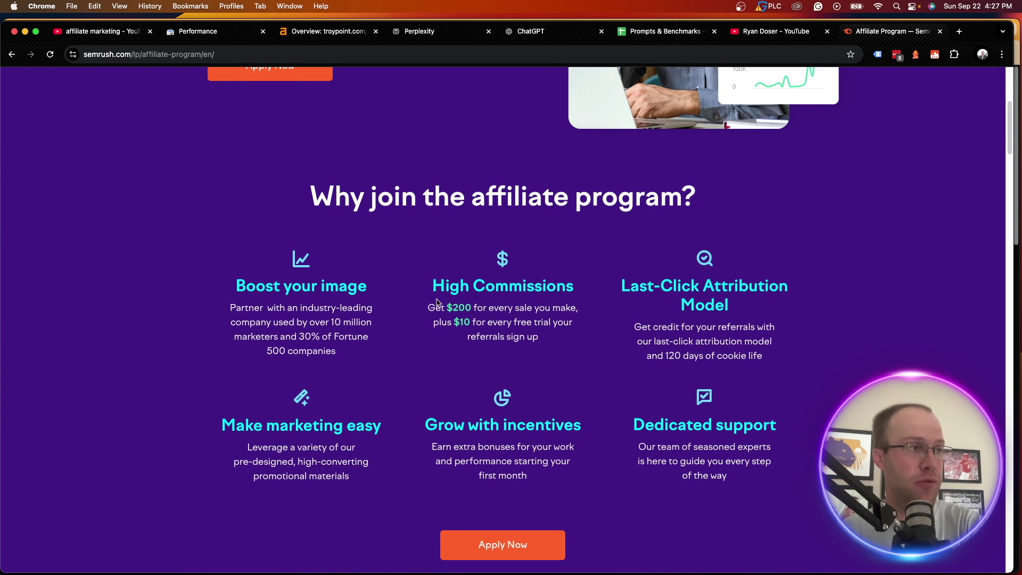
pyautogui.click(452, 30)
pyautogui.scroll(2, 457, 330)
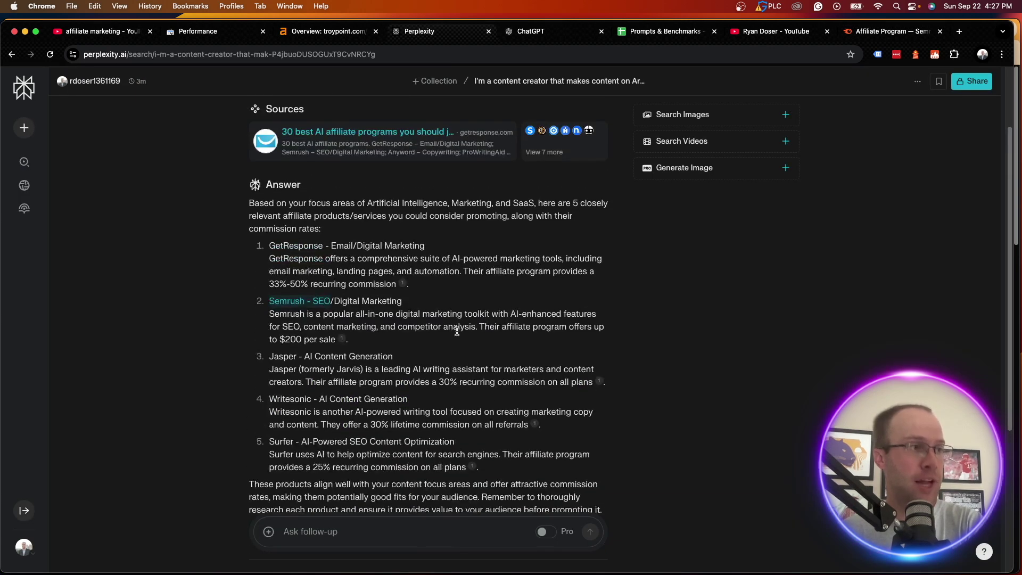
pyautogui.moveTo(269, 326); pyautogui.dragTo(330, 339)
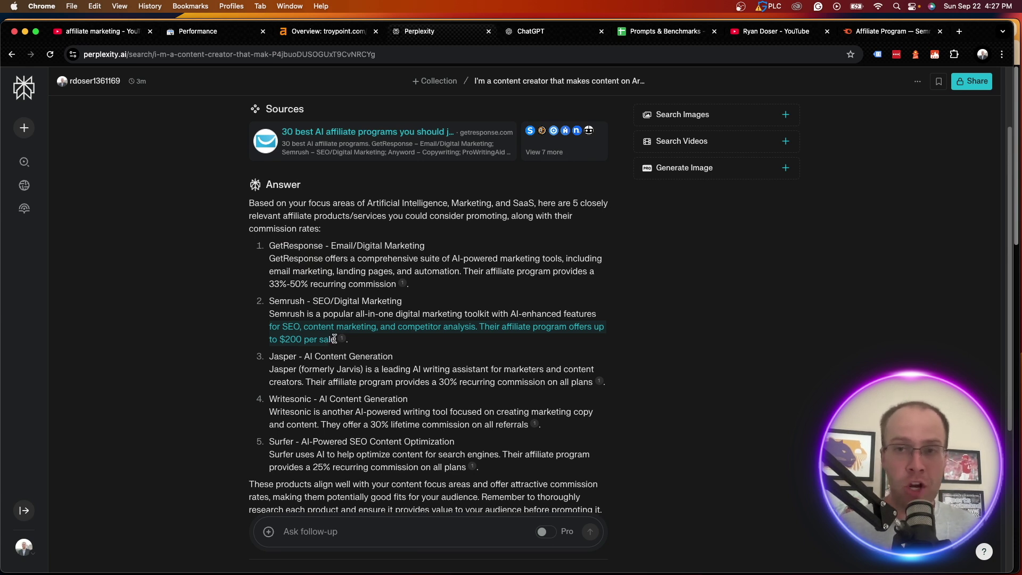
pyautogui.click(882, 32)
pyautogui.scroll(10, 599, 79)
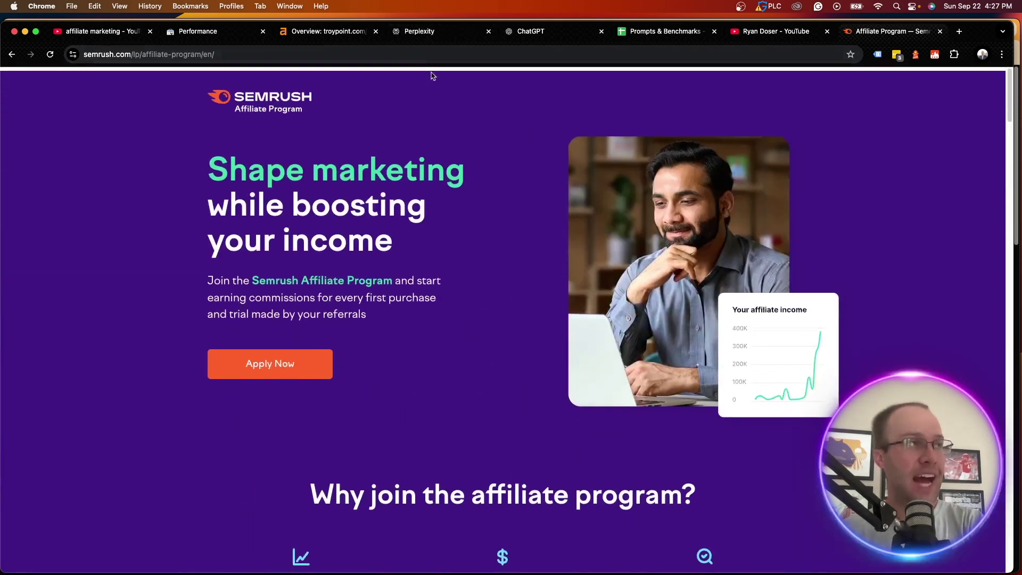
pyautogui.click(420, 31)
pyautogui.scroll(3, 652, 243)
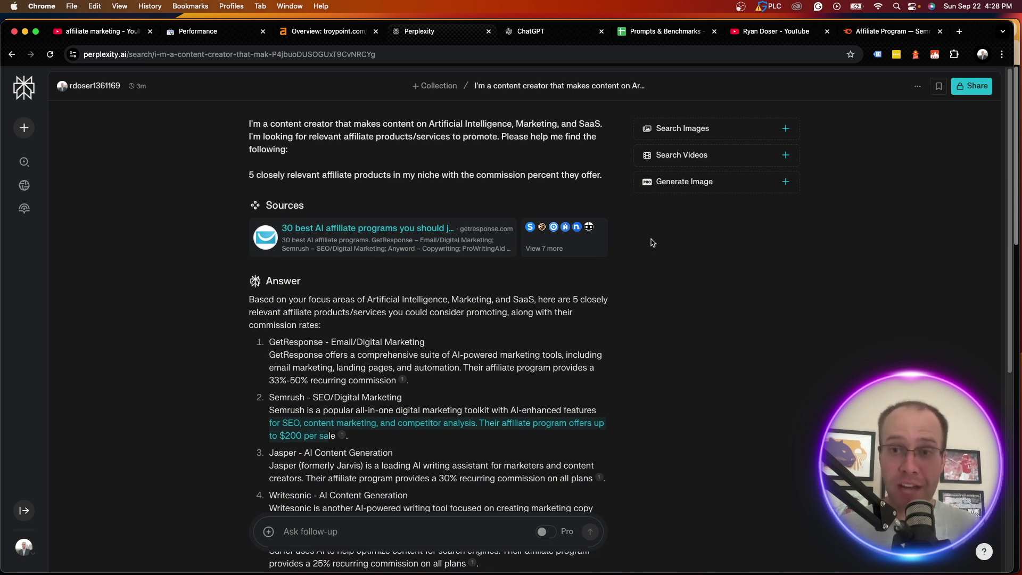
pyautogui.click(367, 126)
pyautogui.moveTo(251, 123); pyautogui.dragTo(598, 169)
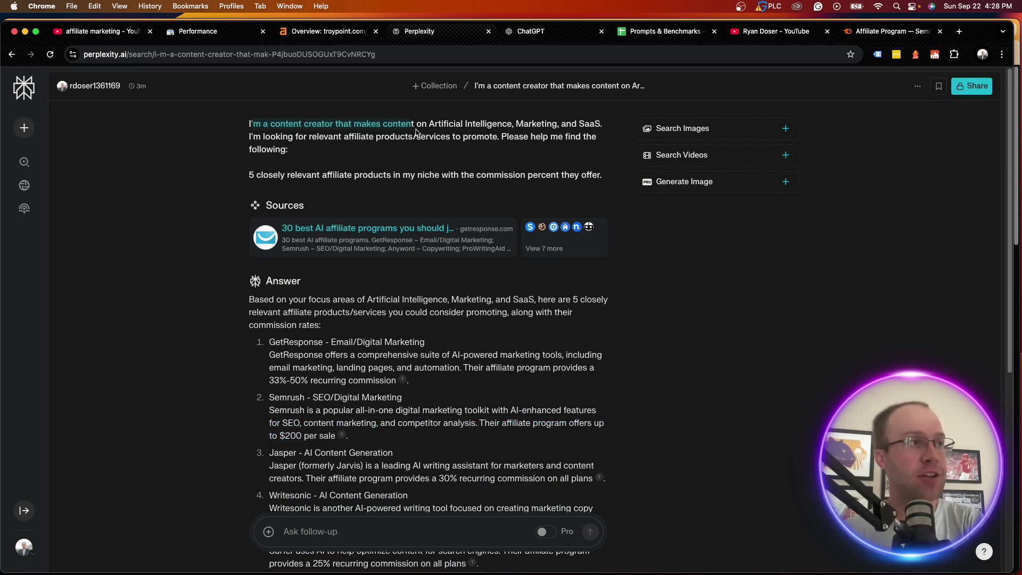
pyautogui.click(475, 122)
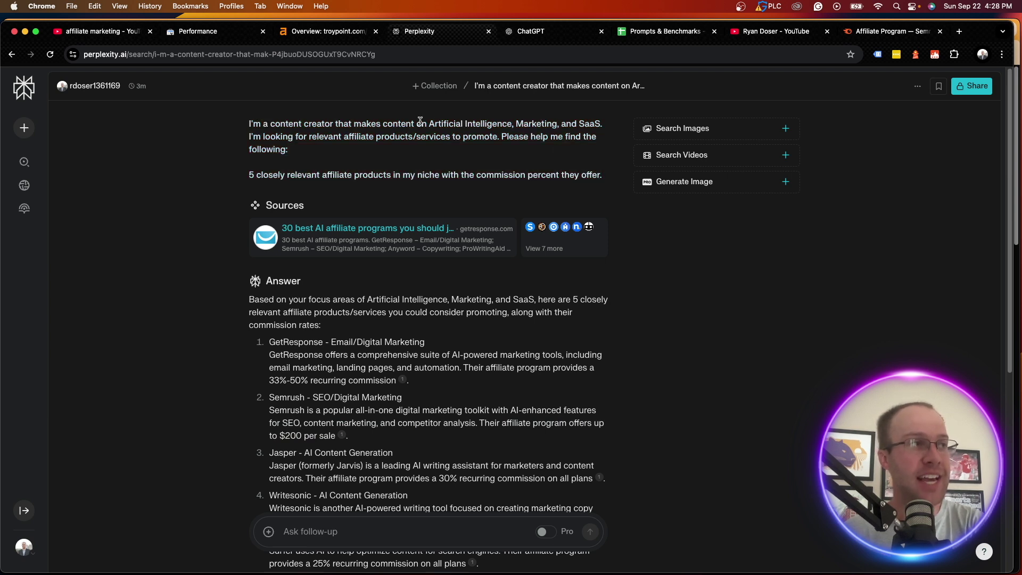
pyautogui.moveTo(429, 124); pyautogui.dragTo(446, 121)
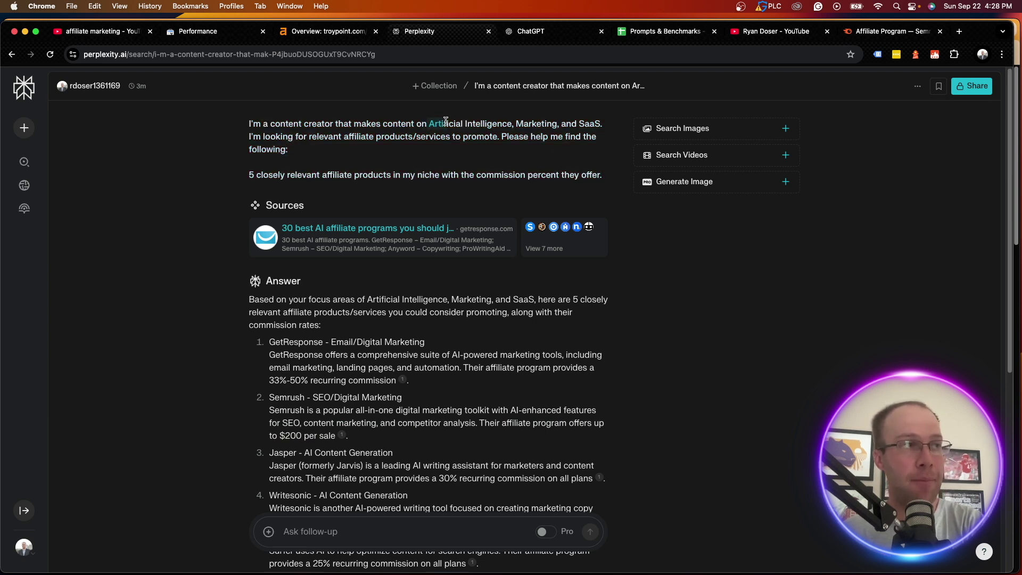
pyautogui.moveTo(446, 121); pyautogui.dragTo(592, 126)
pyautogui.click(593, 128)
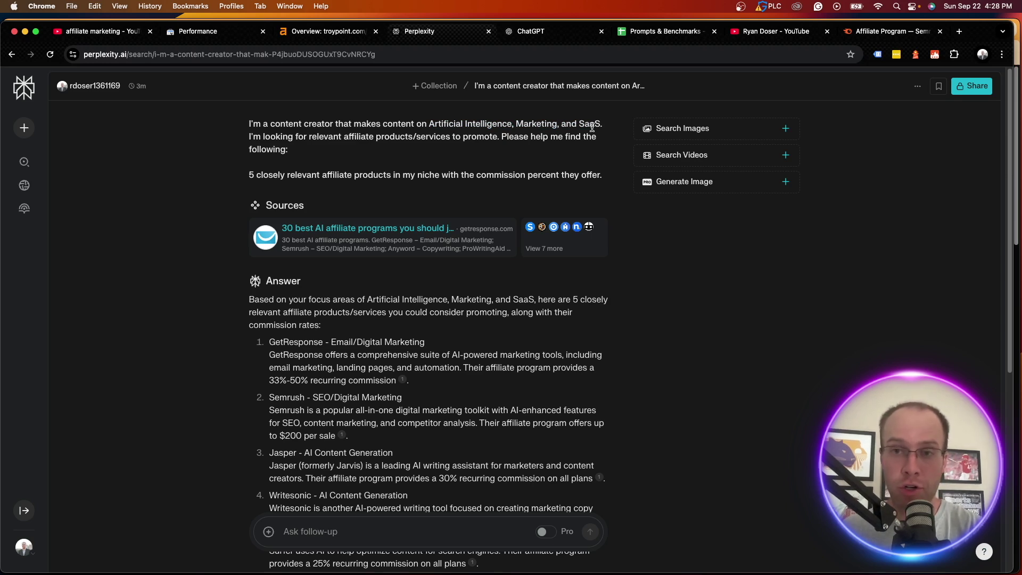
pyautogui.moveTo(435, 124); pyautogui.dragTo(567, 125)
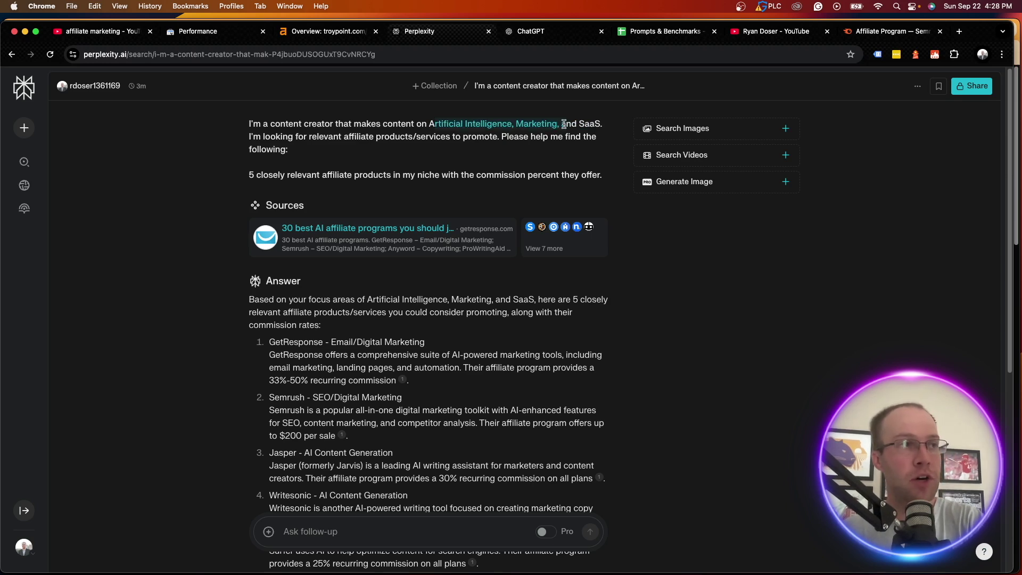
pyautogui.click(566, 149)
pyautogui.scroll(-3, 566, 149)
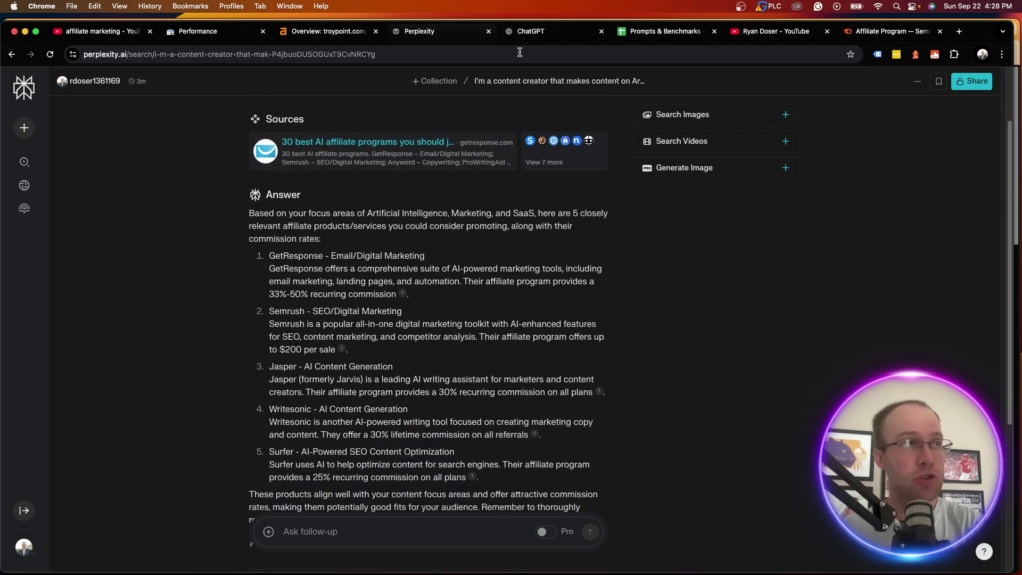
# Step: Compare ChatGPT's five affiliate programs against Perplexity's list
pyautogui.click(530, 31)
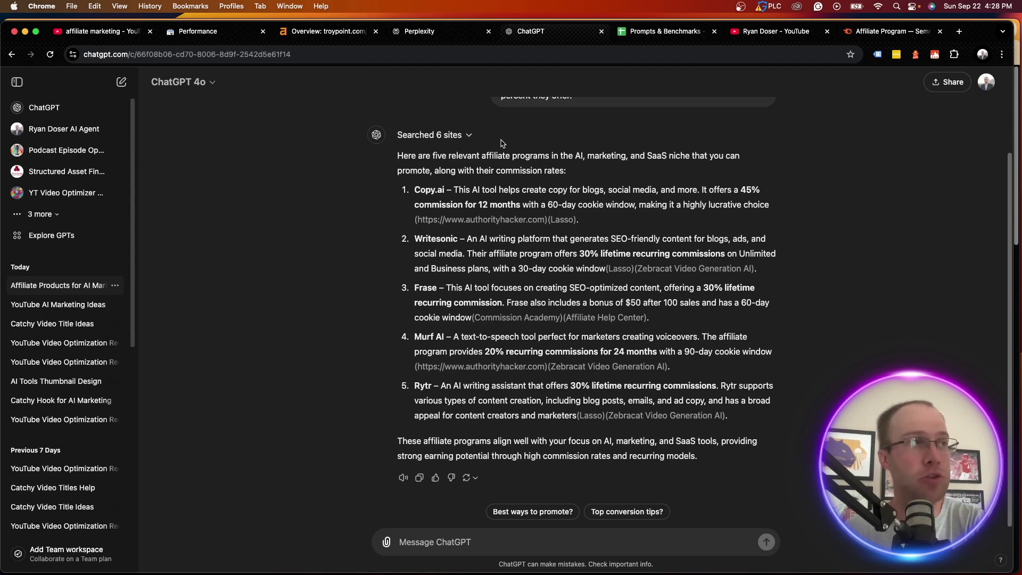
pyautogui.click(420, 31)
pyautogui.scroll(3, 447, 275)
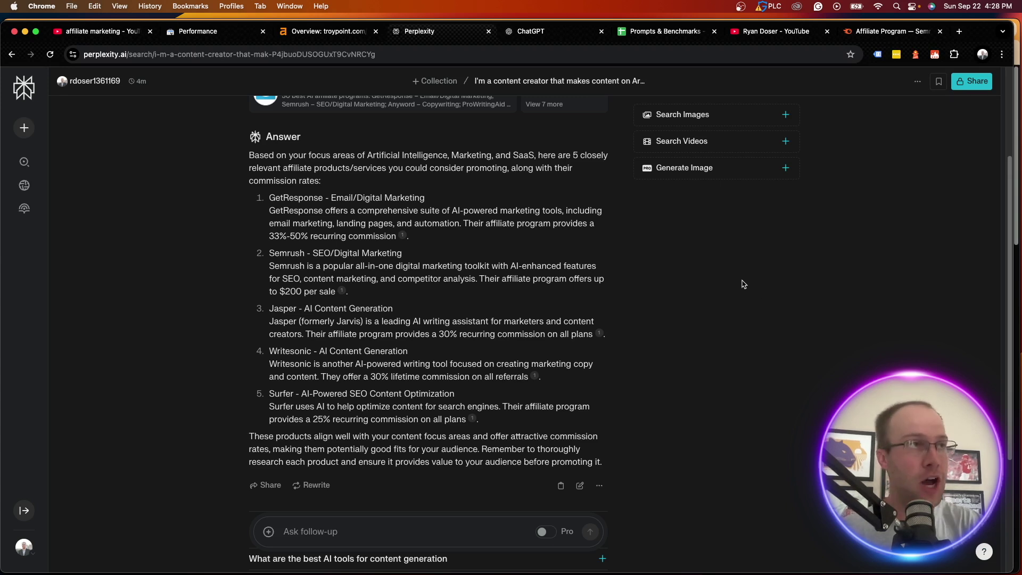
# Step: Bring up the YouTube channel's Videos page of recent AI videos
pyautogui.click(769, 31)
pyautogui.scroll(-1, 600, 249)
pyautogui.scroll(1, 600, 248)
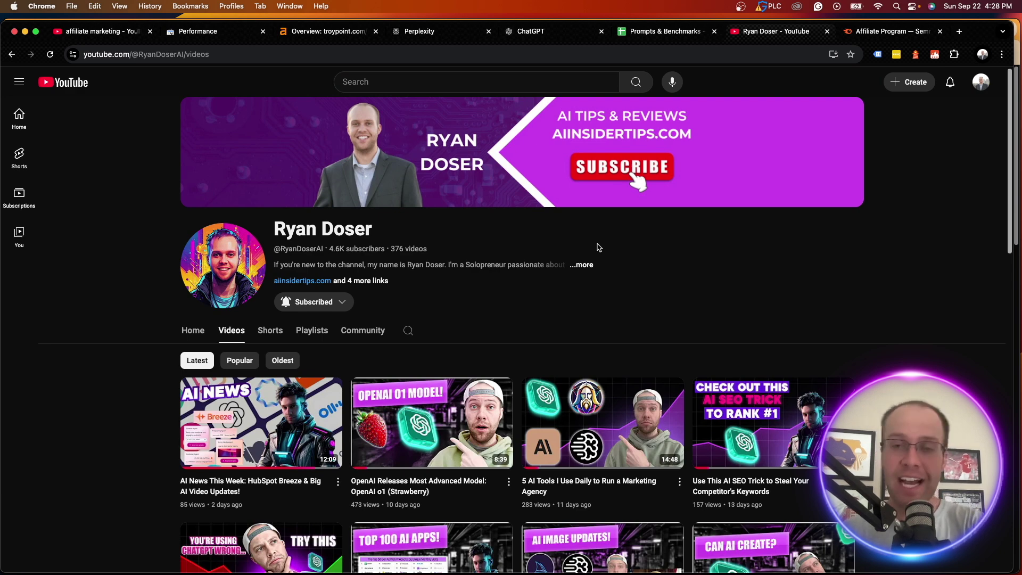
pyautogui.scroll(-1, 599, 247)
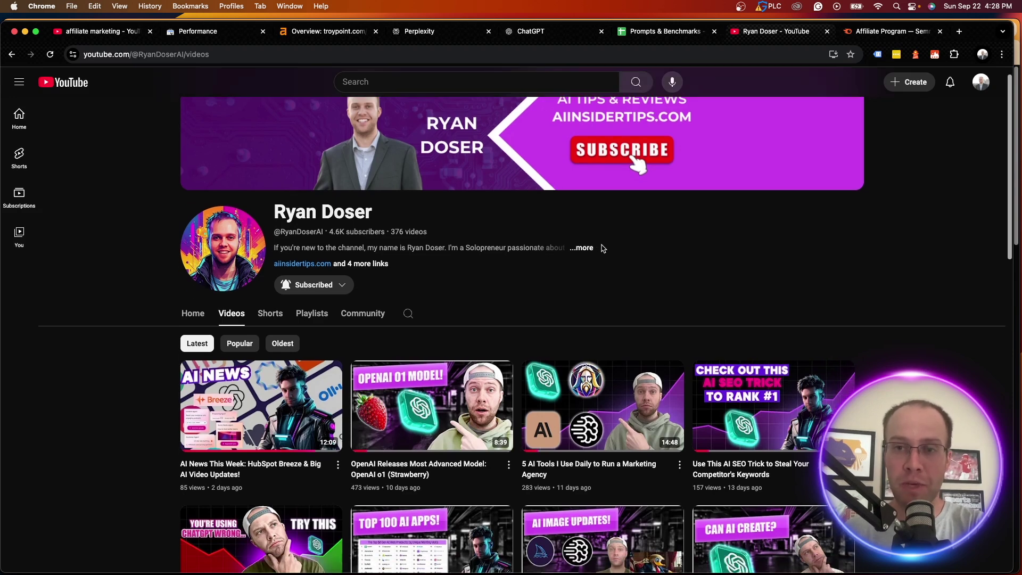